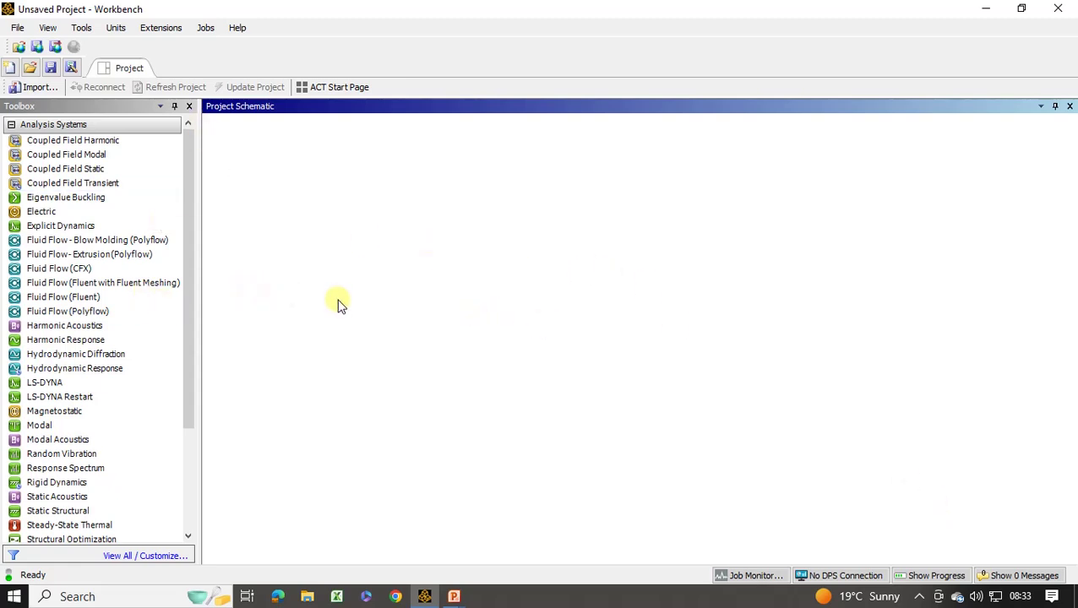
Add a Modal analysis system and launch SpaceClaim to create new geometry for it
double_click(60, 429)
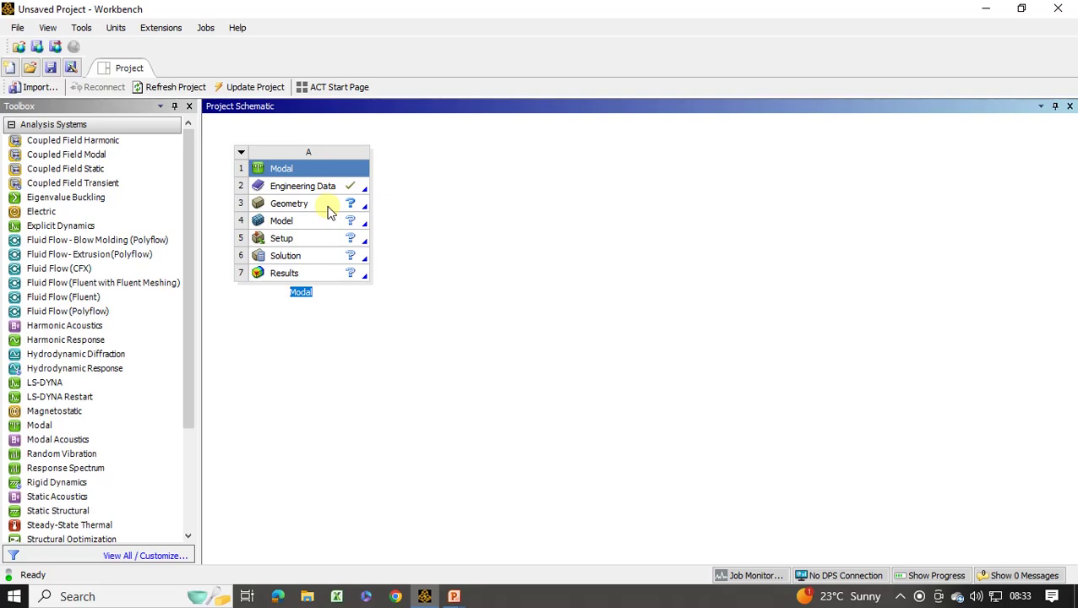
click(328, 207)
right_click(329, 208)
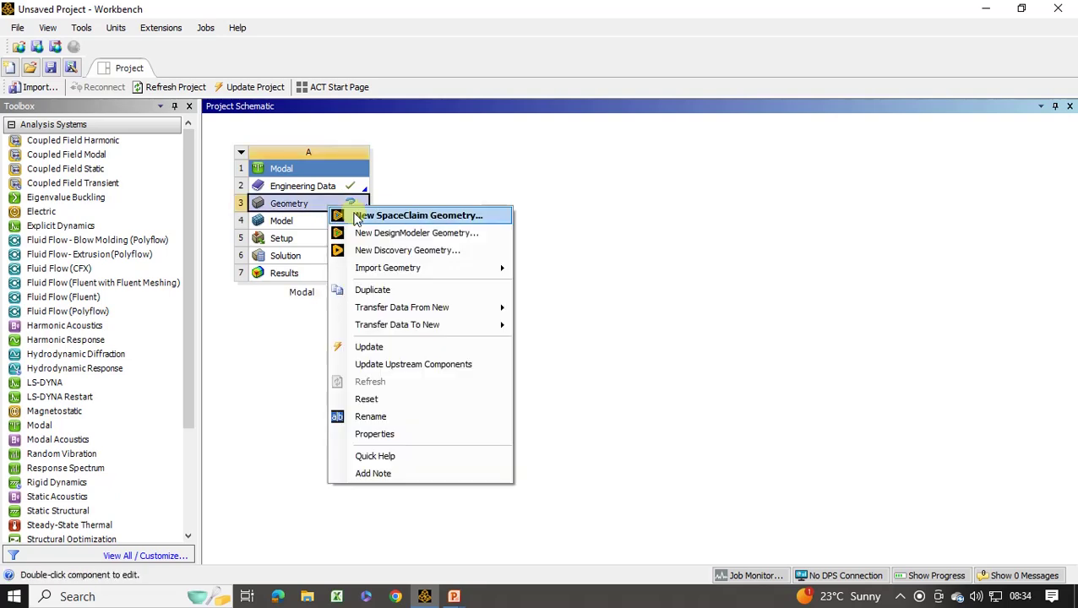
click(383, 217)
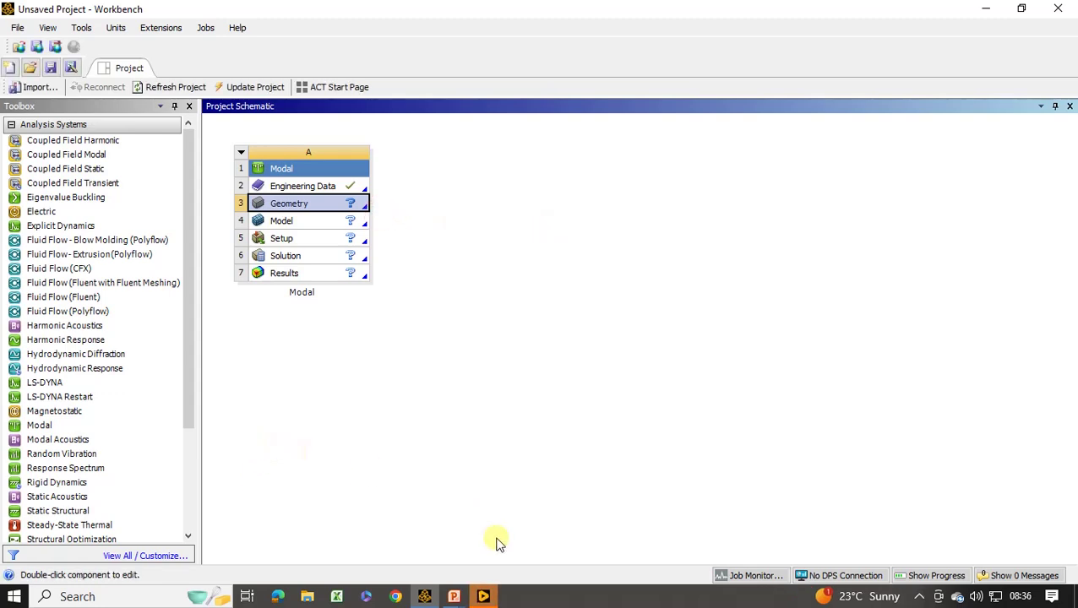
Sketch on the vertical XY plane through the origin, viewed face-on in Plan View
click(488, 598)
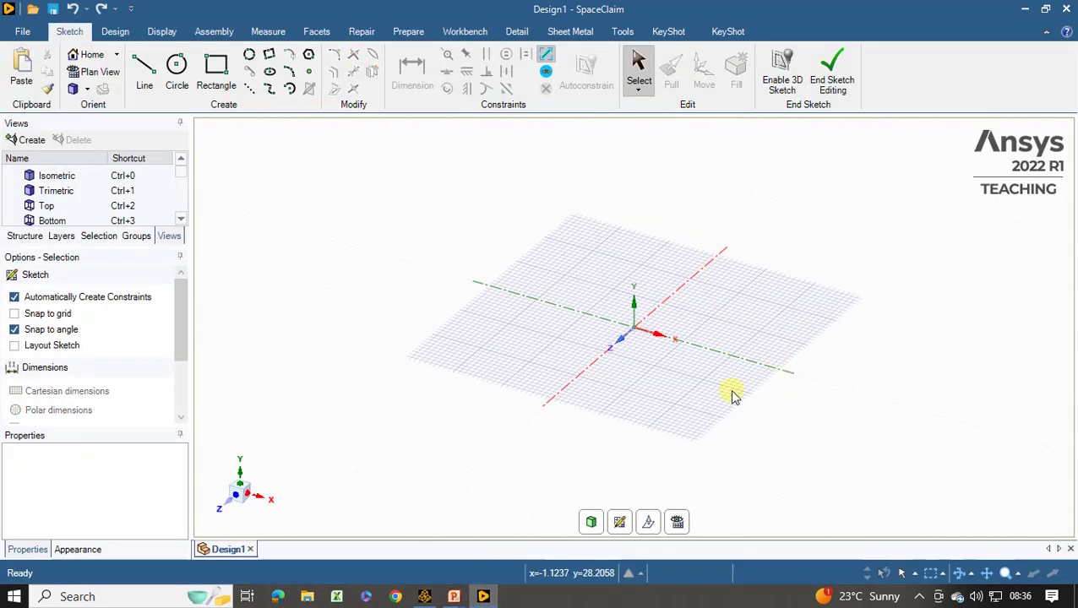
click(620, 523)
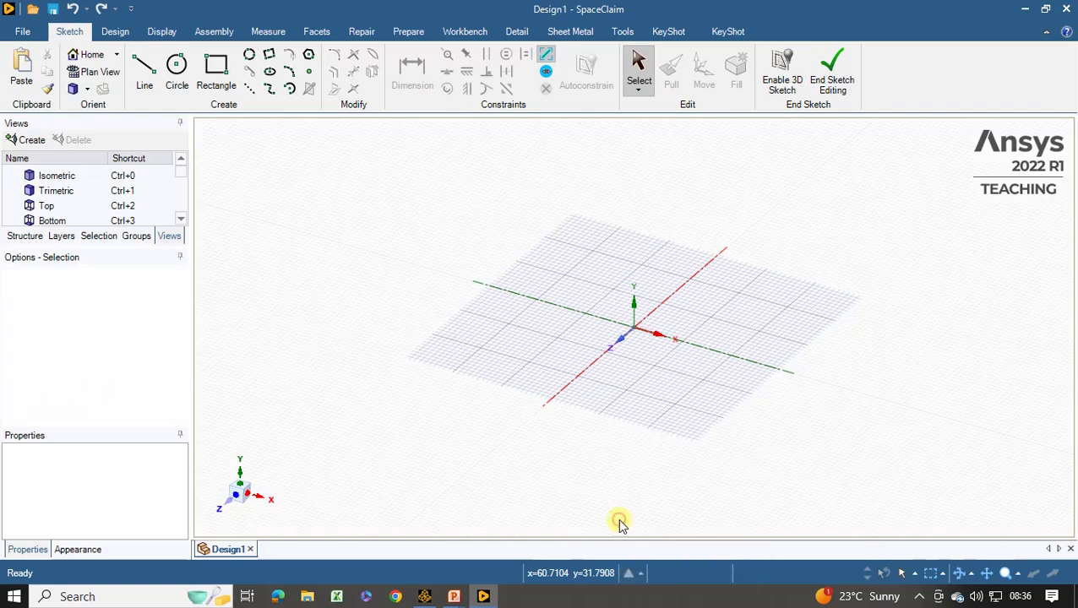
click(625, 341)
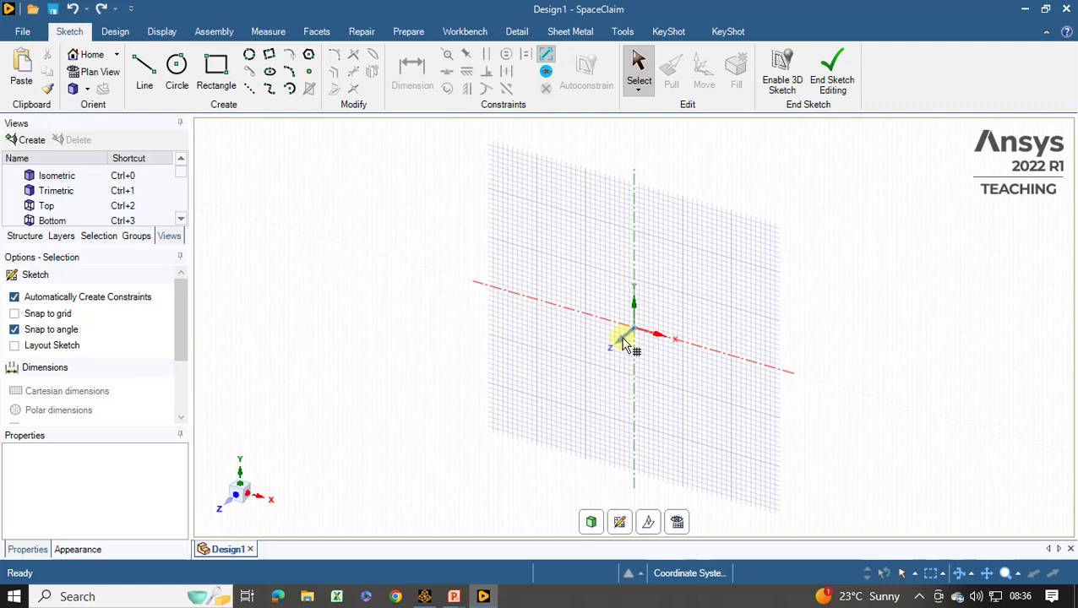
click(678, 523)
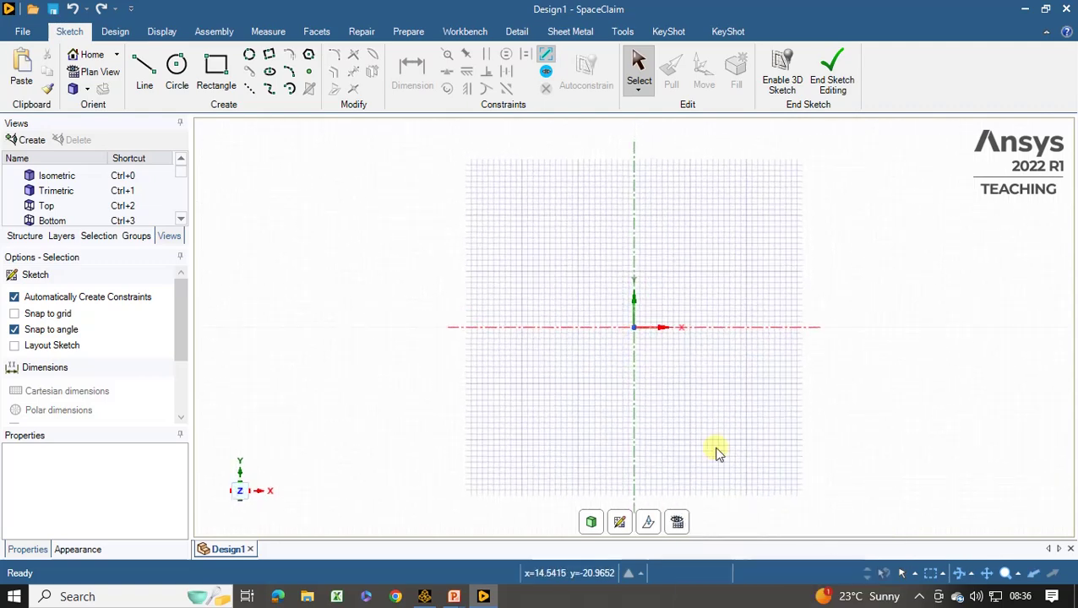
Start a centre-defined rectangle at the sketch origin
click(216, 69)
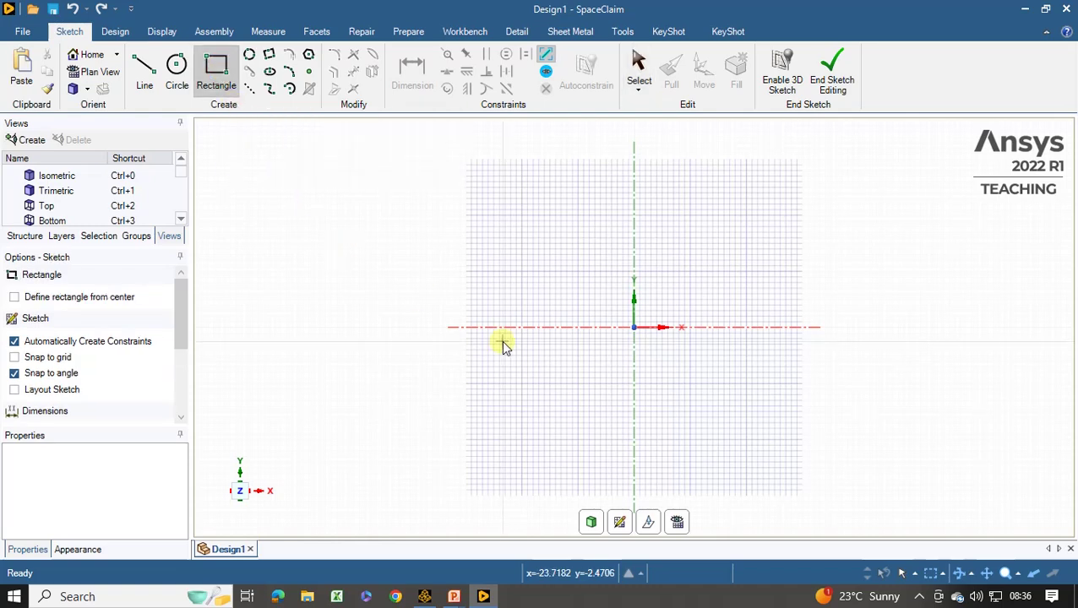
click(14, 298)
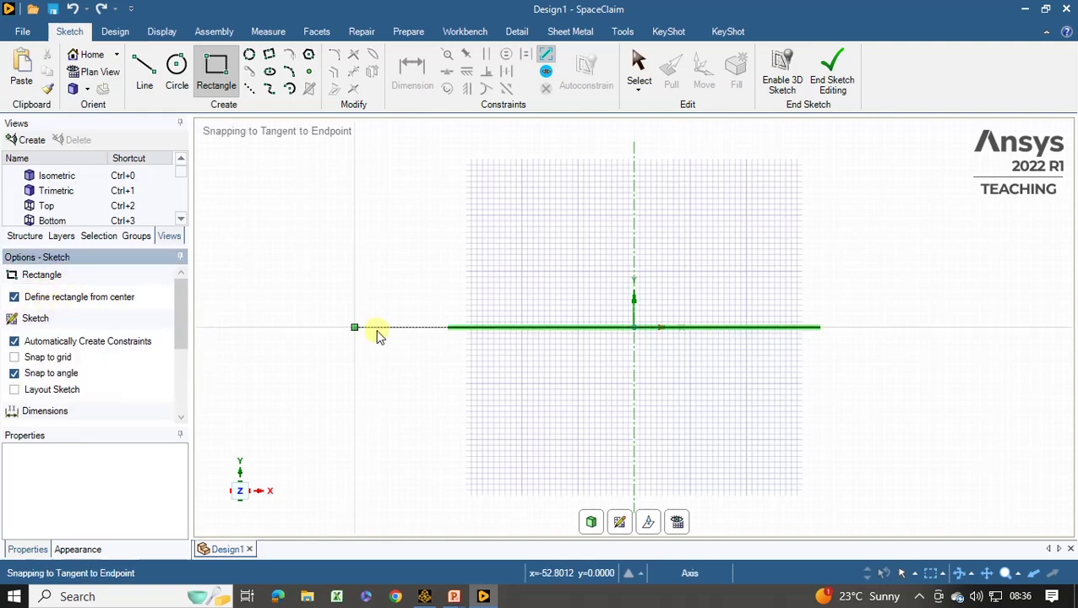
click(635, 327)
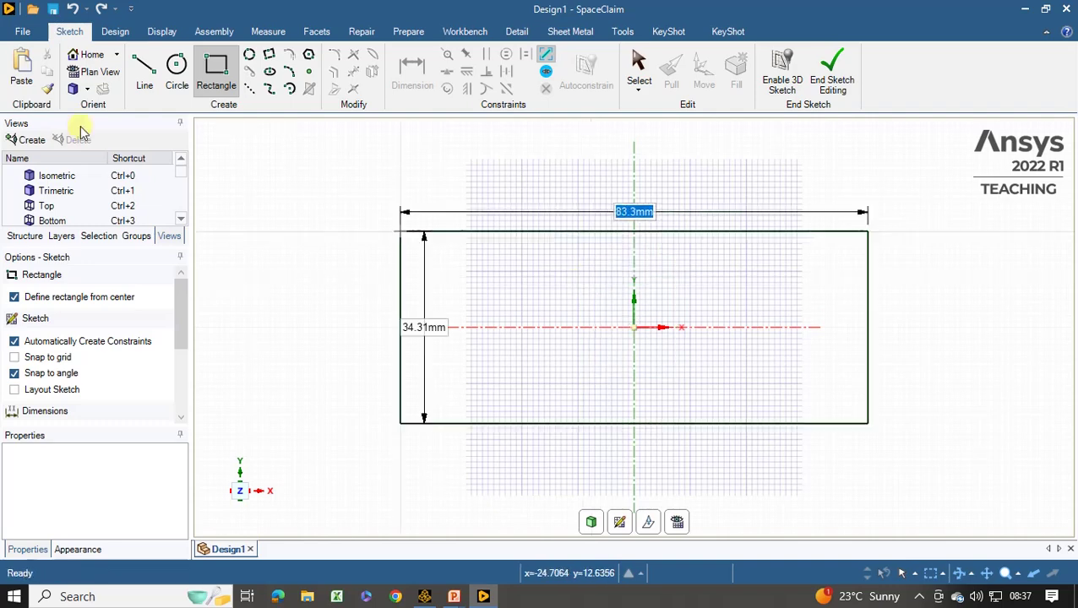
Set the document length unit to Meters in SpaceClaim Options
click(23, 32)
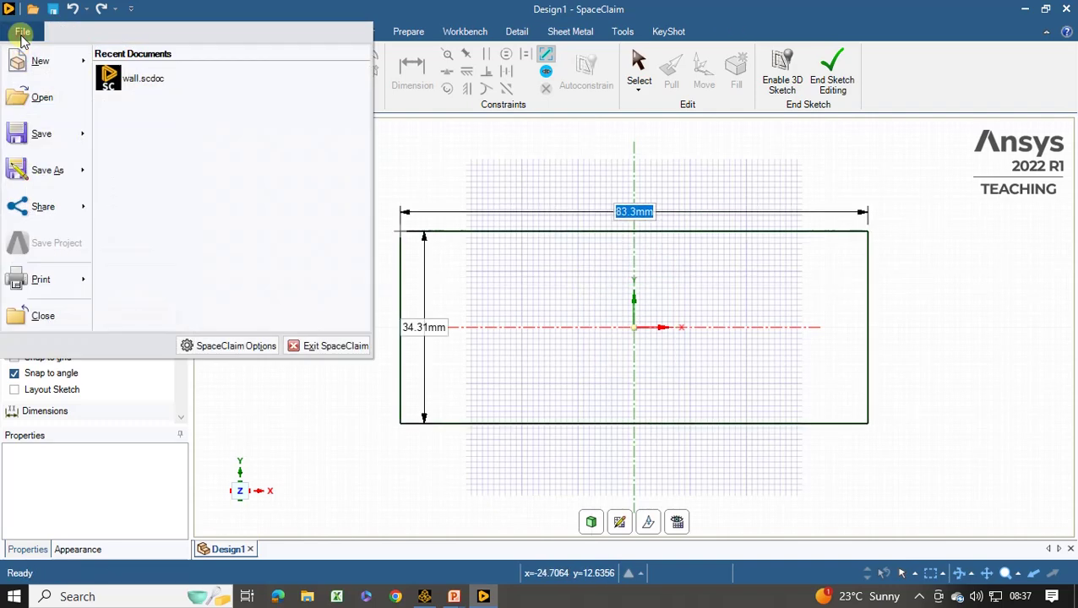
click(228, 349)
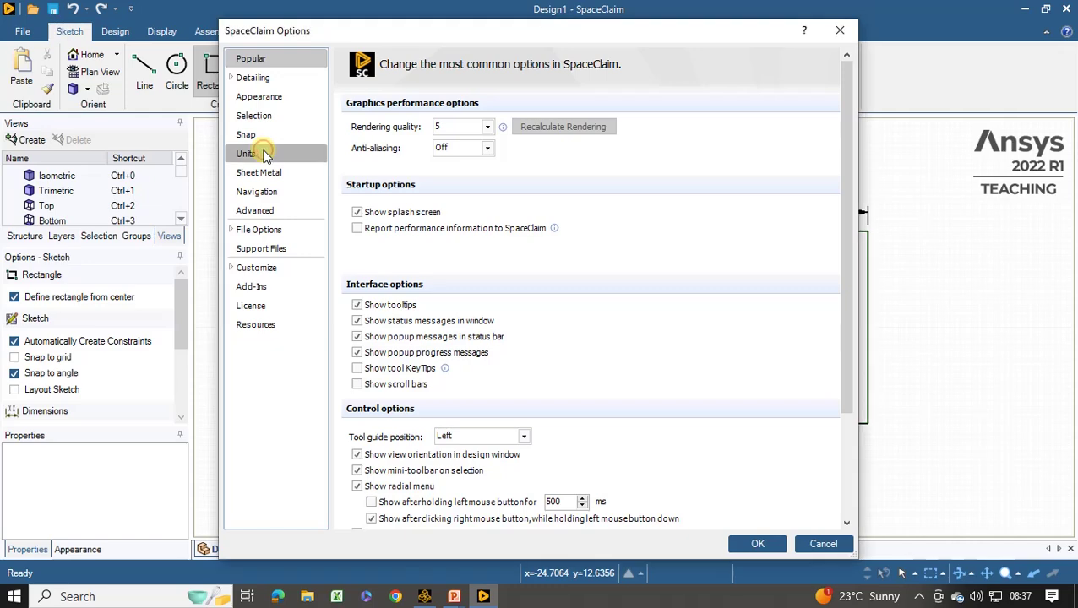
click(263, 155)
click(518, 185)
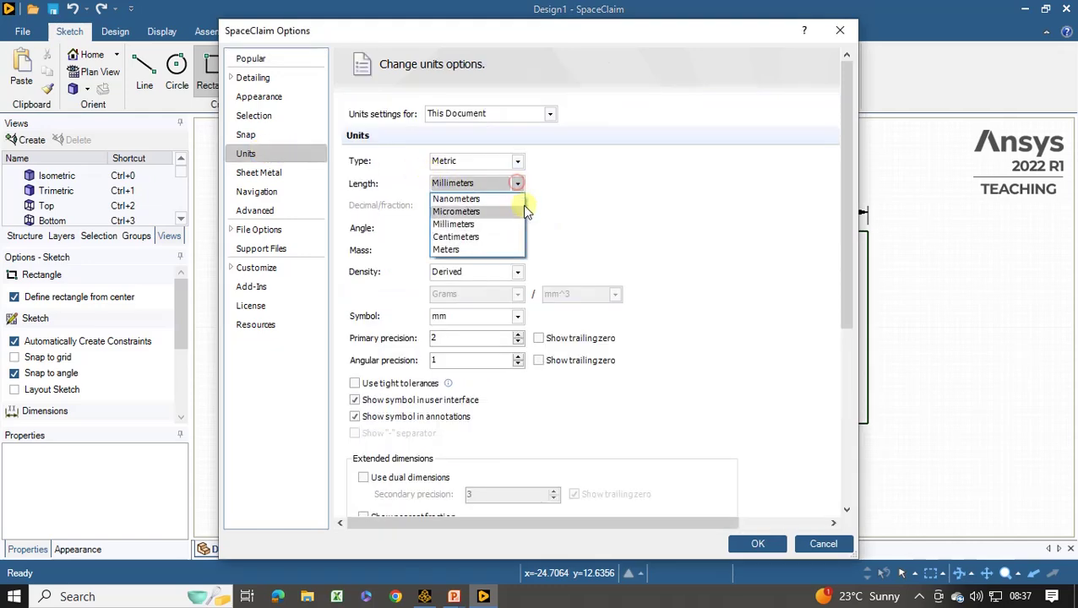
click(505, 248)
click(754, 543)
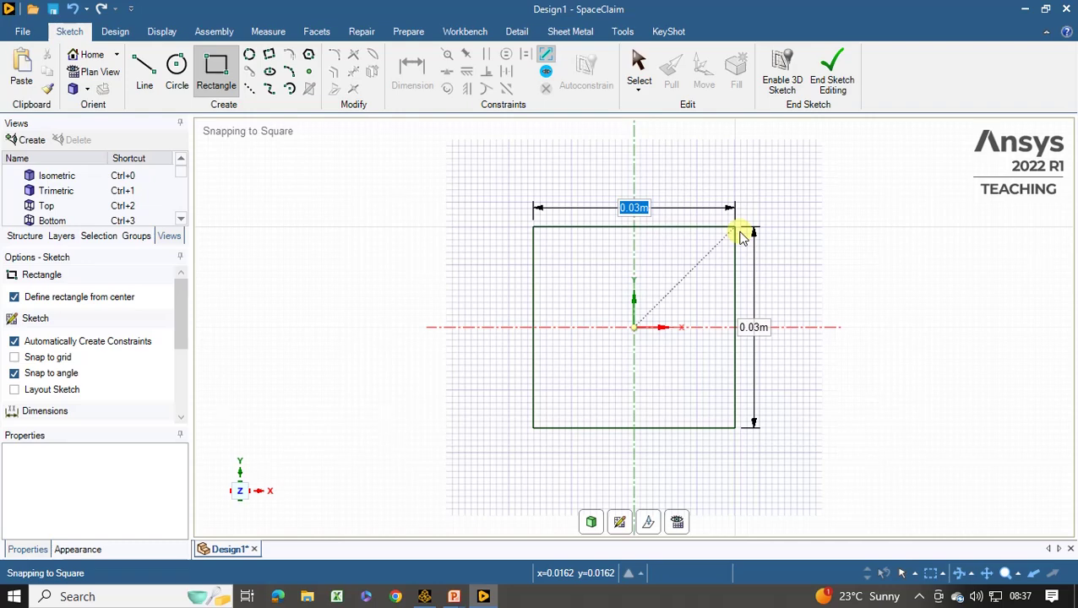
Make the centred rectangle 0.02 m wide by 0.003 m tall and end the sketch
text(0.)
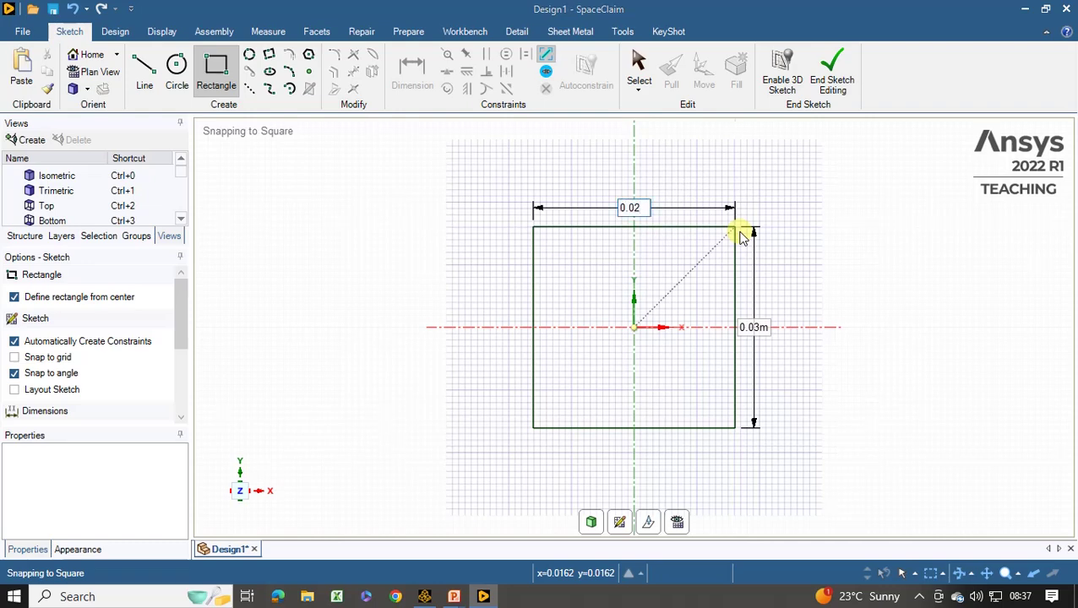
key(Tab)
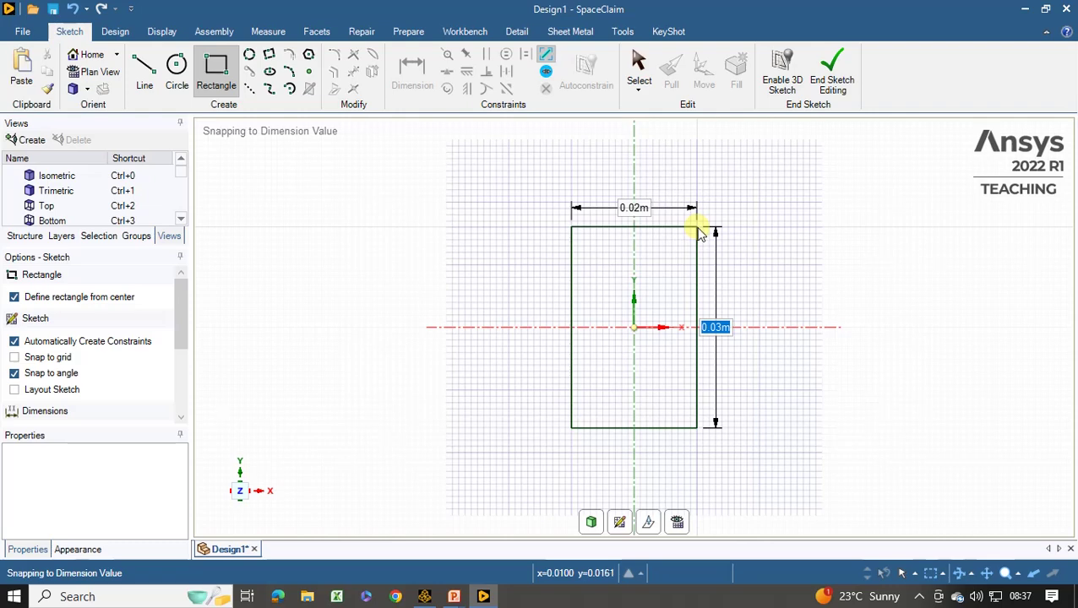
text(0.003)
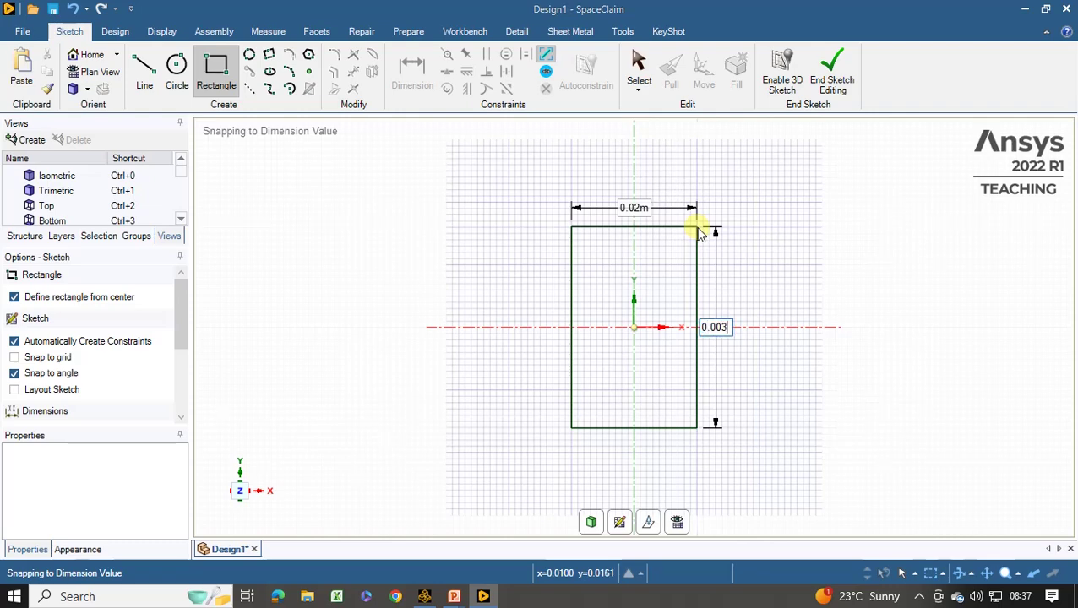
key(ctrl+z)
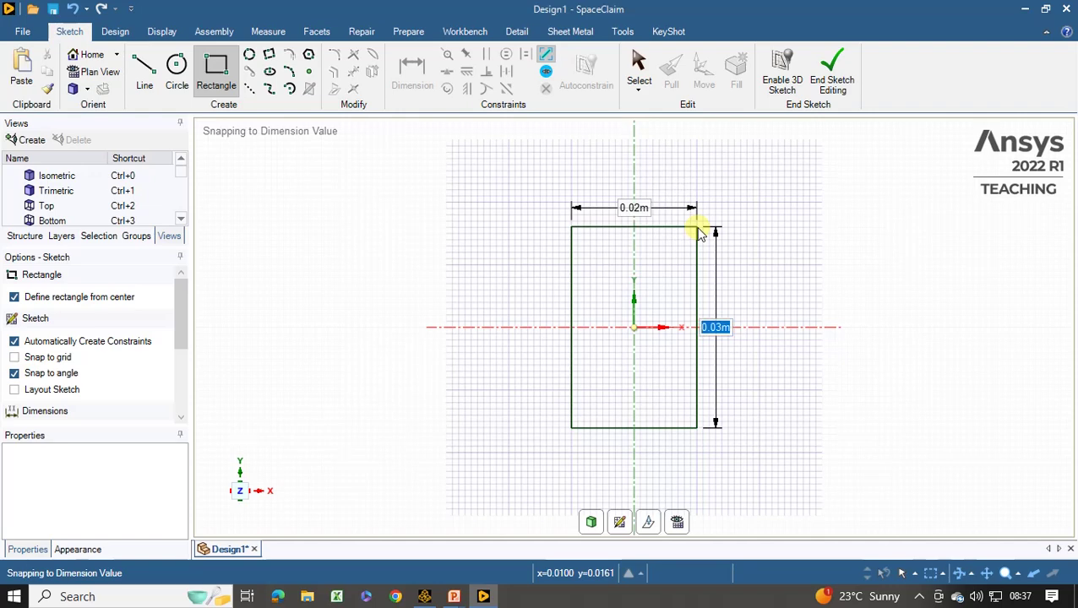
text(0.003)
key(Return)
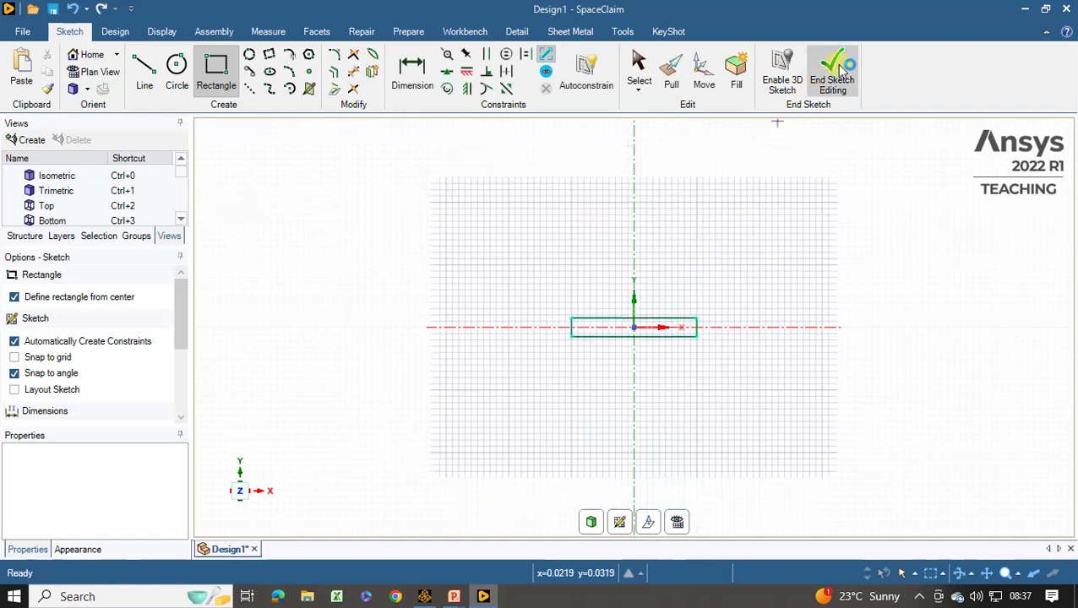
click(837, 76)
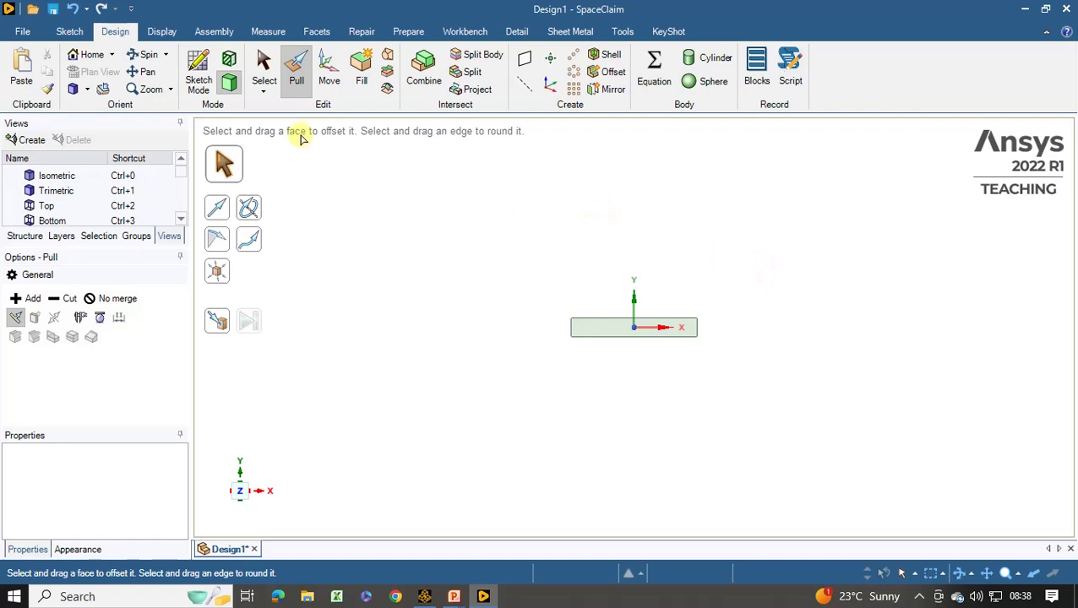
Pull the rectangular face out 0.45 into a solid bar along Z
mouse_move(546, 344)
middle_down()
mouse_move(551, 369)
mouse_move(644, 443)
middle_up()
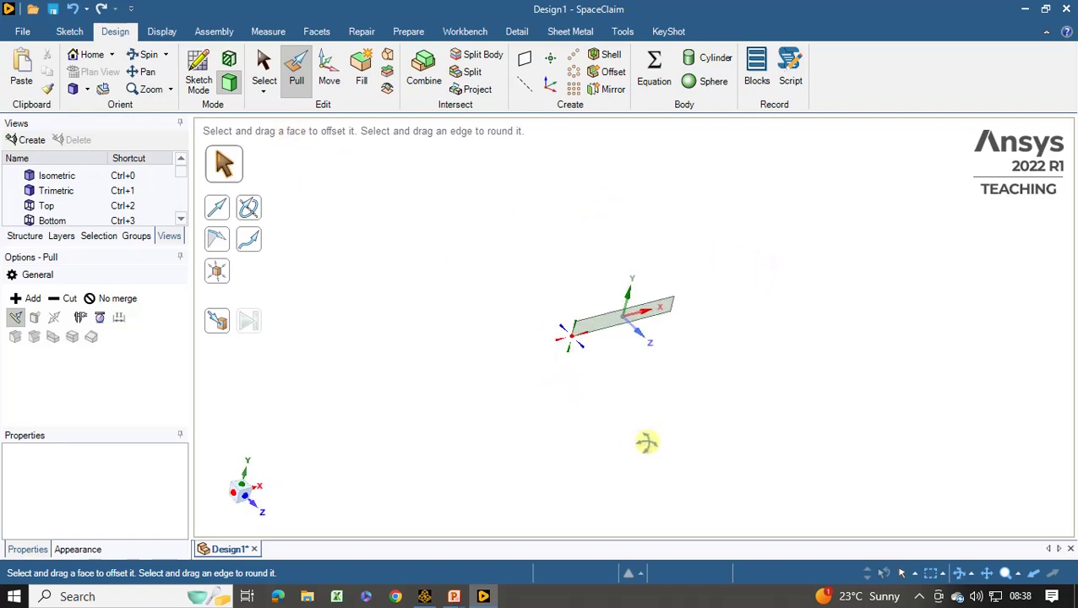
click(605, 330)
drag(605, 330, 721, 440)
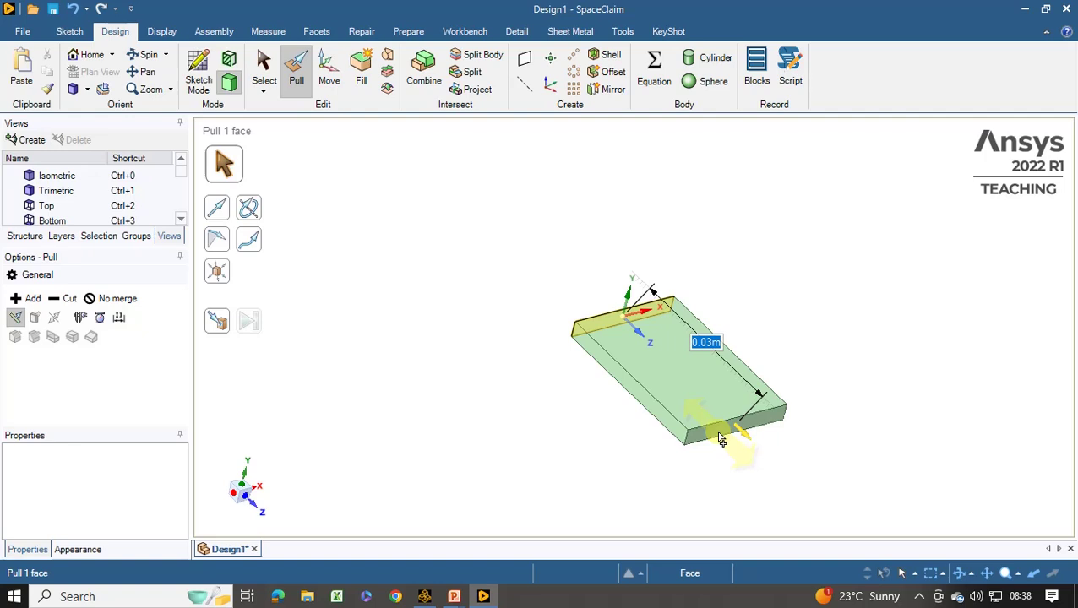
text(0.45)
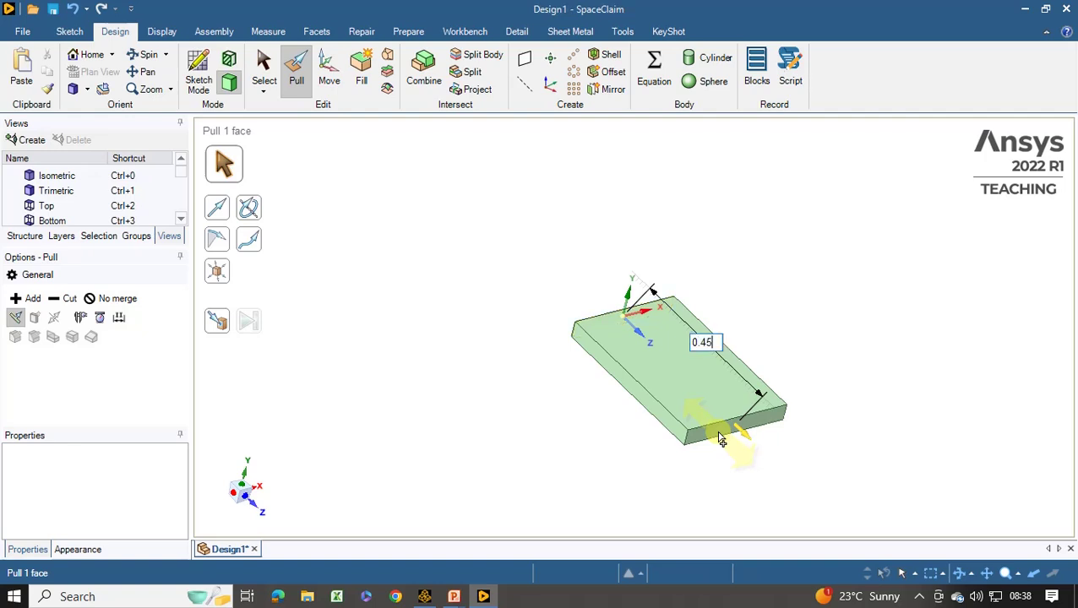
key(Return)
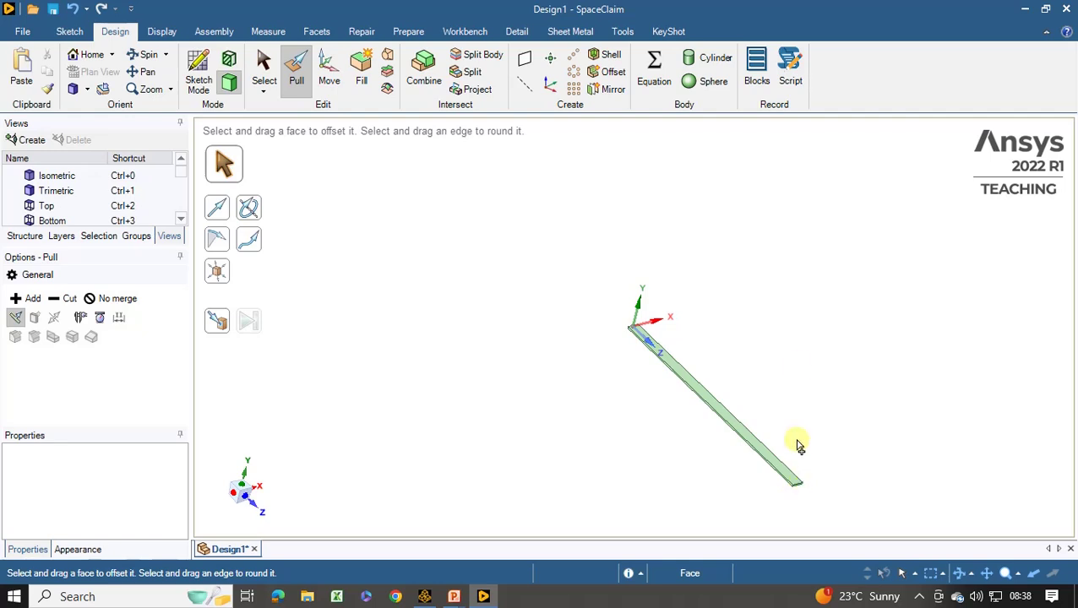
Inspect the thin beam from another angle and return to plain selection
scroll(608, 370, up, 5)
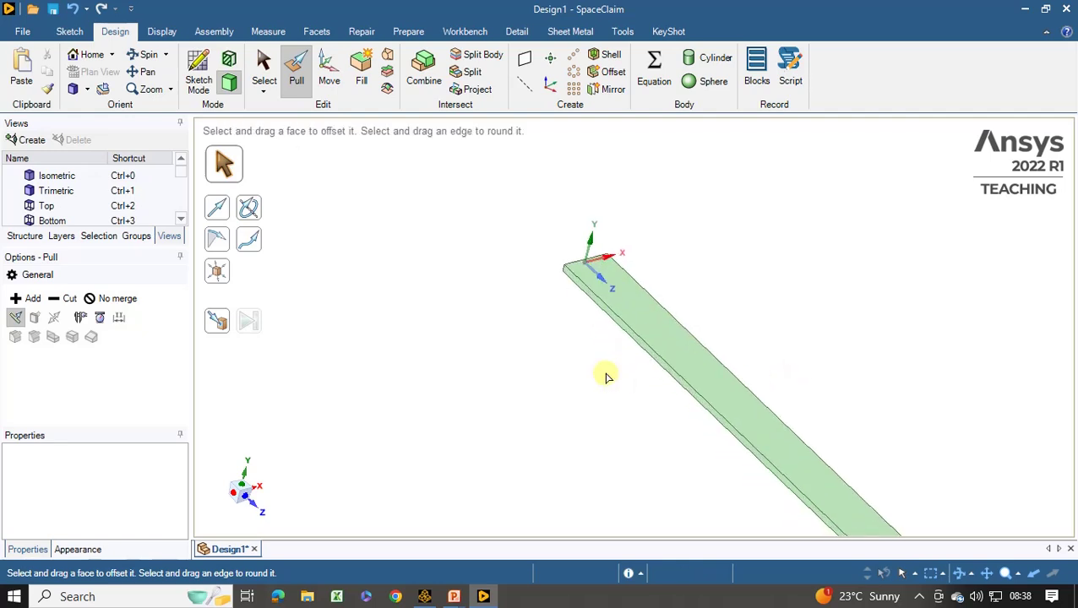
scroll(575, 355, down, 5)
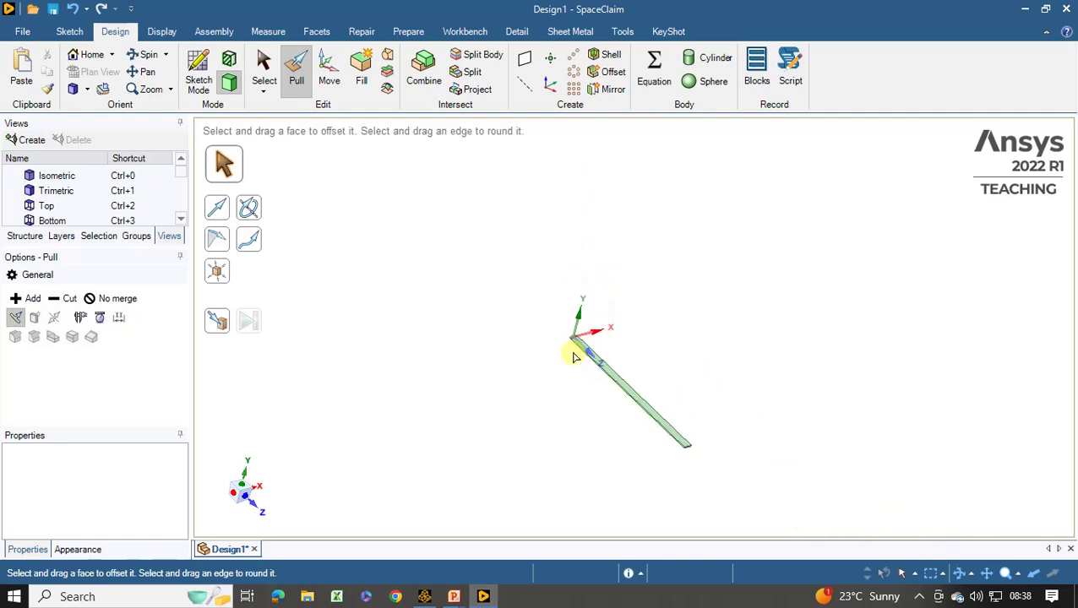
middle_drag(253, 506, 774, 500)
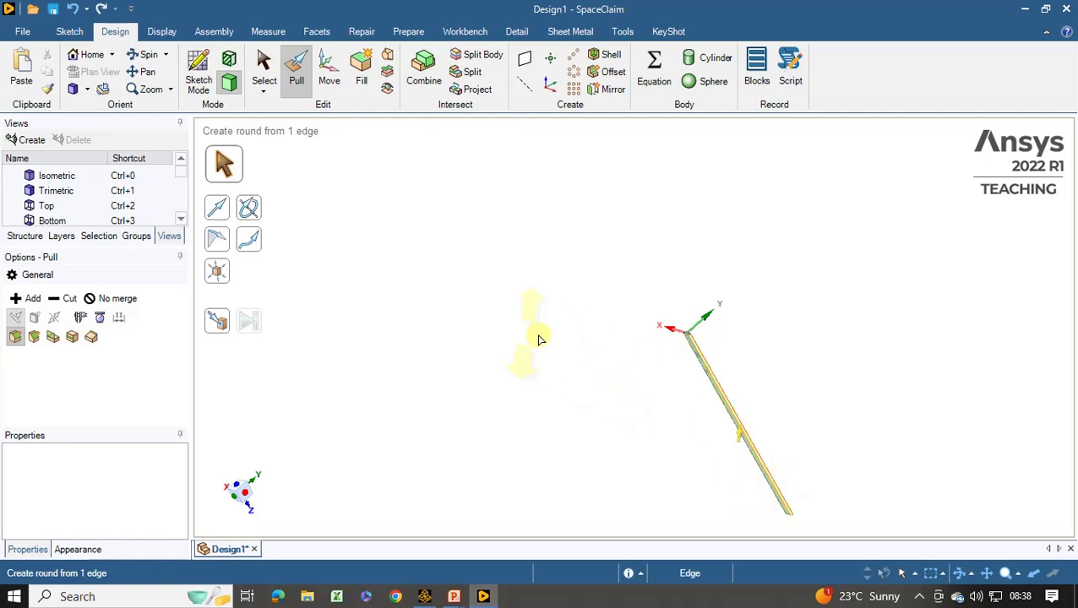
key(s)
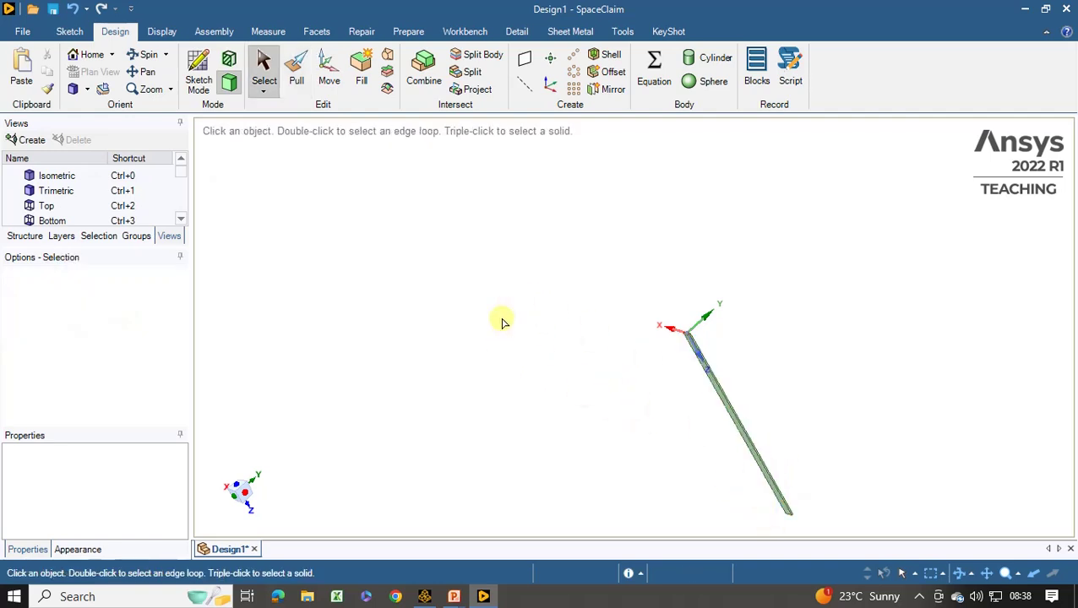
click(20, 32)
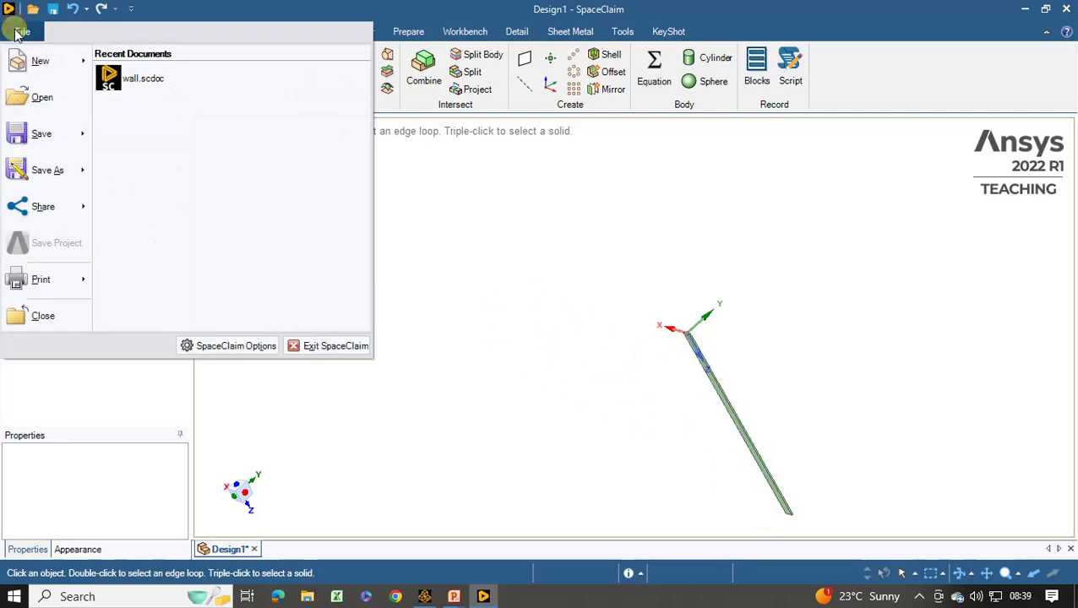
Save the design to the Desktop as beam.scdoc
key(Escape)
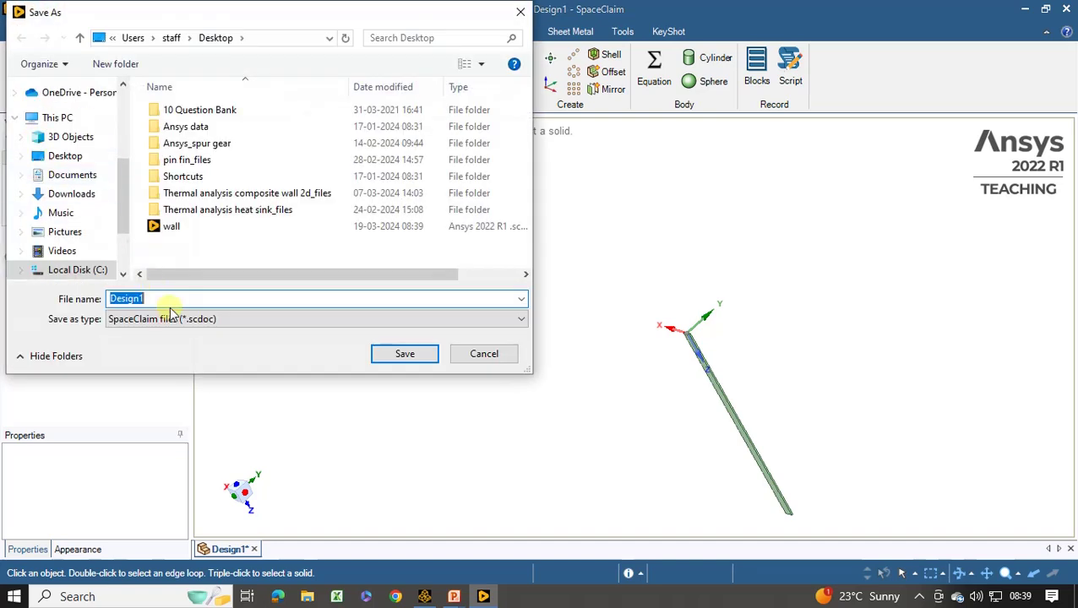
text(beam)
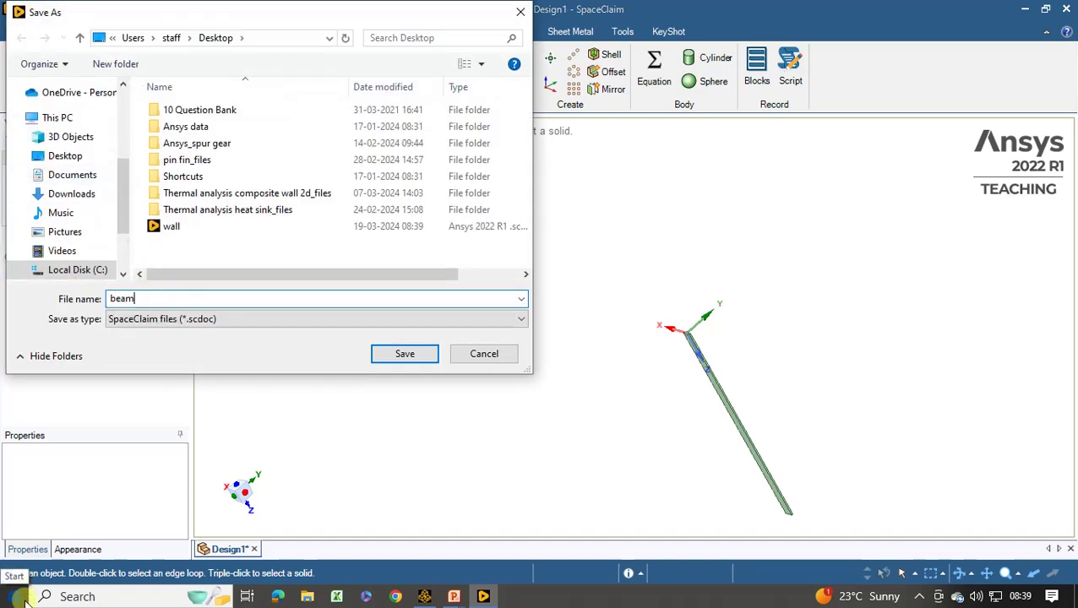
click(426, 356)
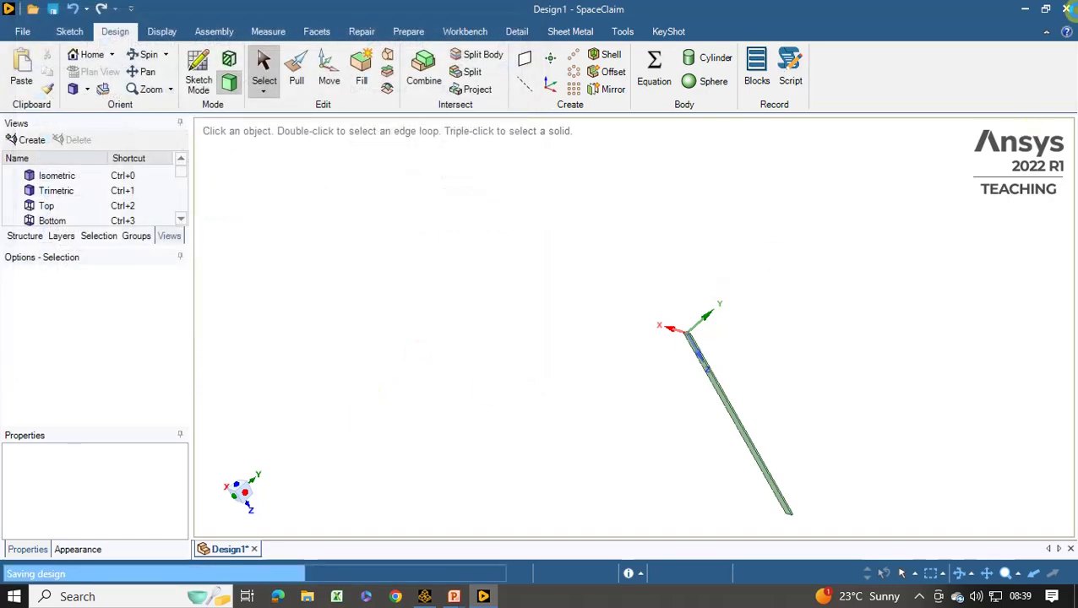
Close SpaceClaim and import beam.scdoc into the Modal system's Geometry cell
click(1066, 8)
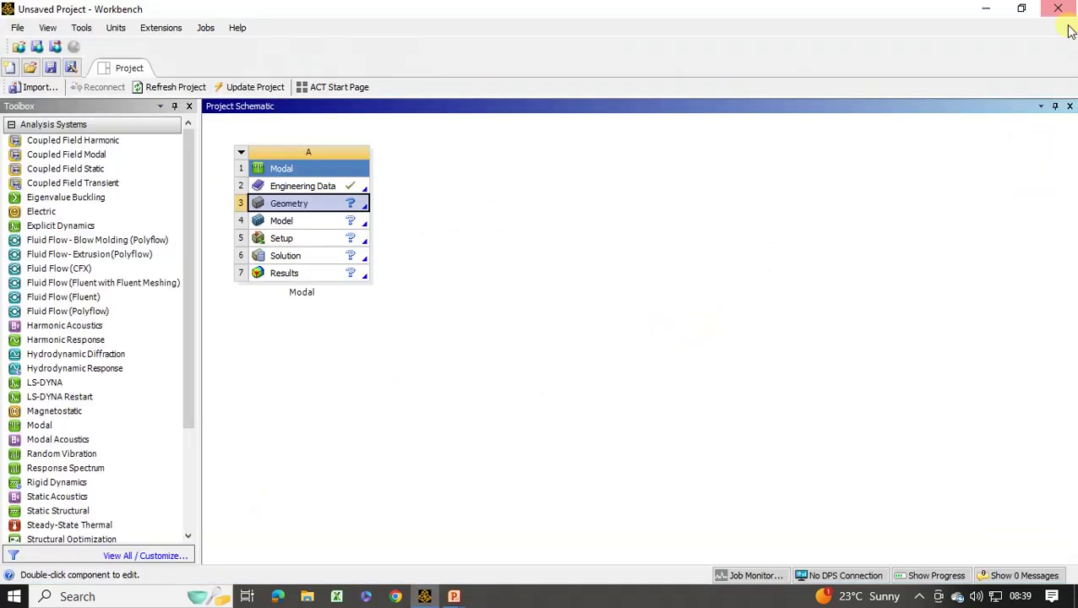
right_click(329, 210)
mouse_move(433, 273)
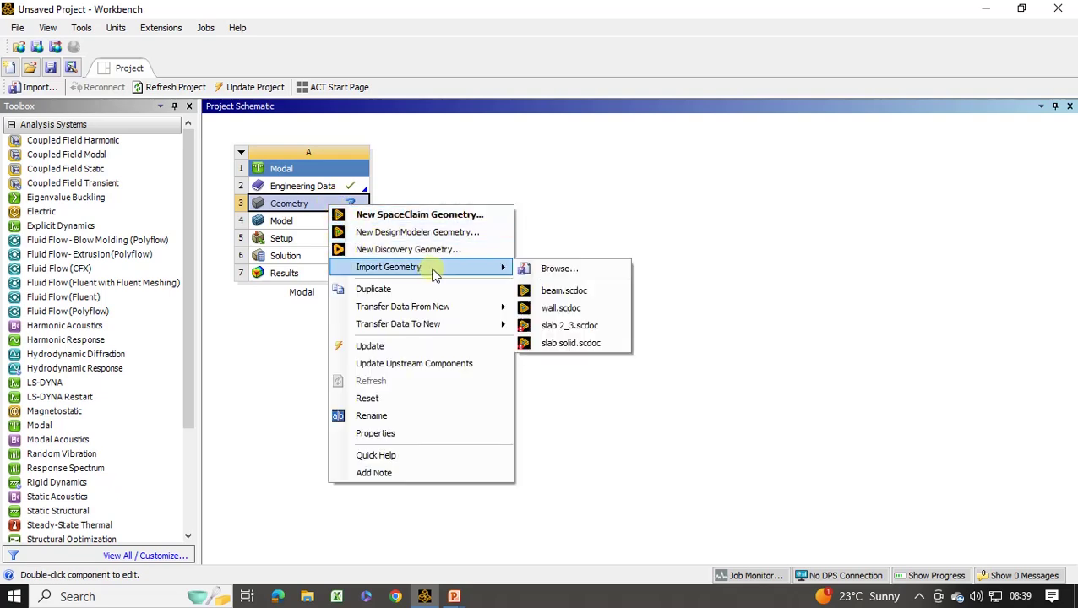
click(549, 270)
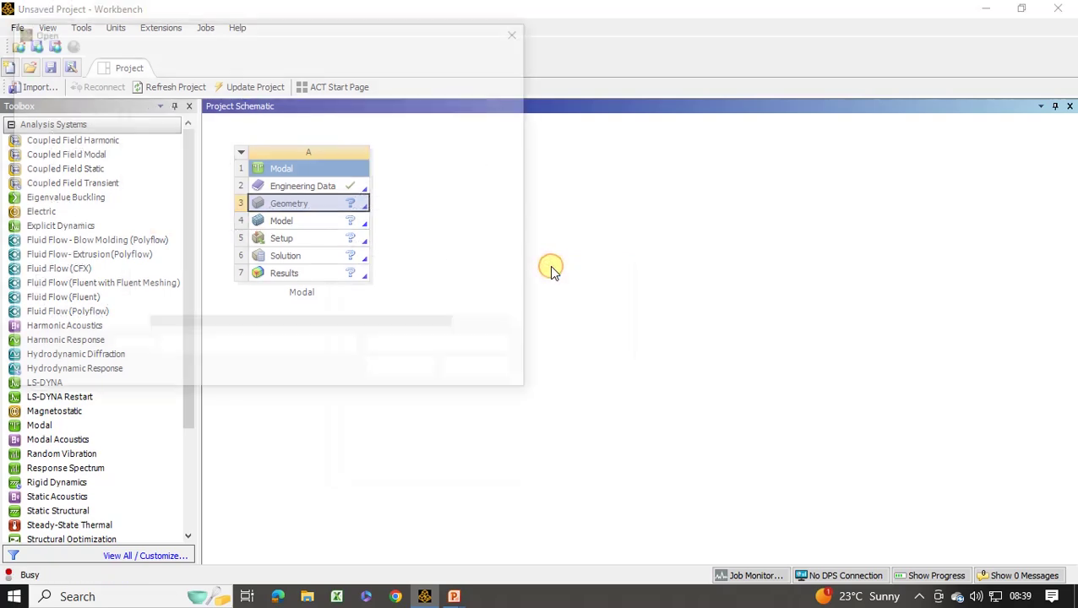
click(201, 245)
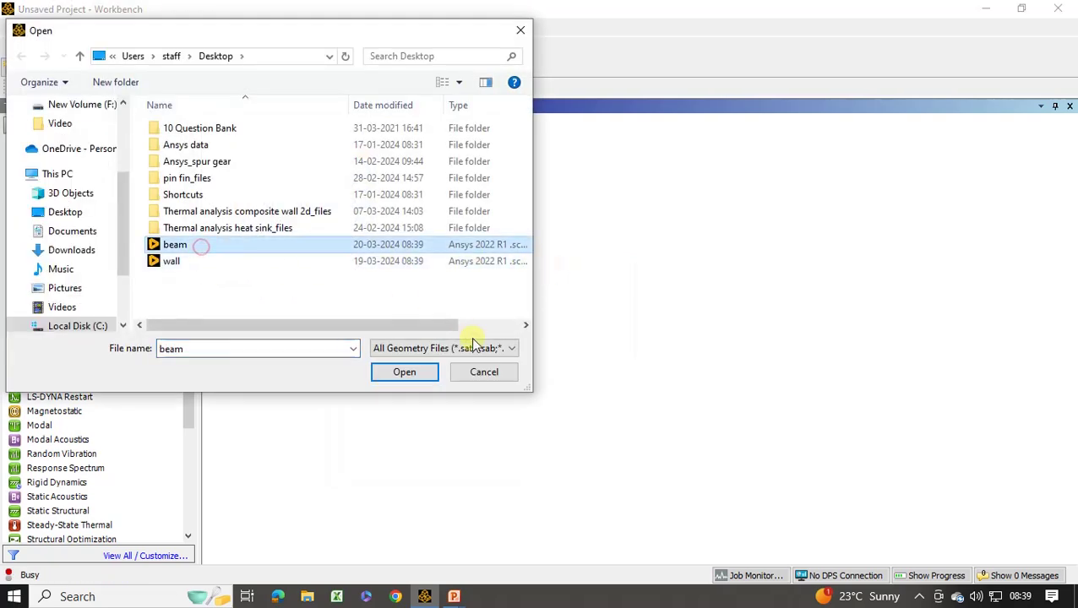
click(406, 373)
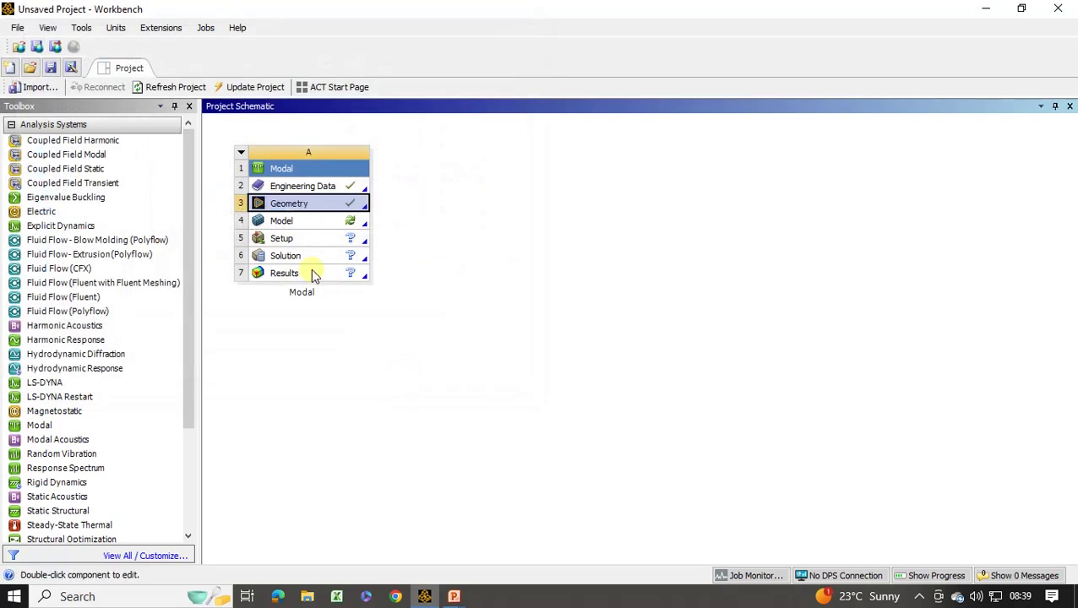
Open the model in Mechanical and check that beam\Solid uses Structural Steel
double_click(302, 227)
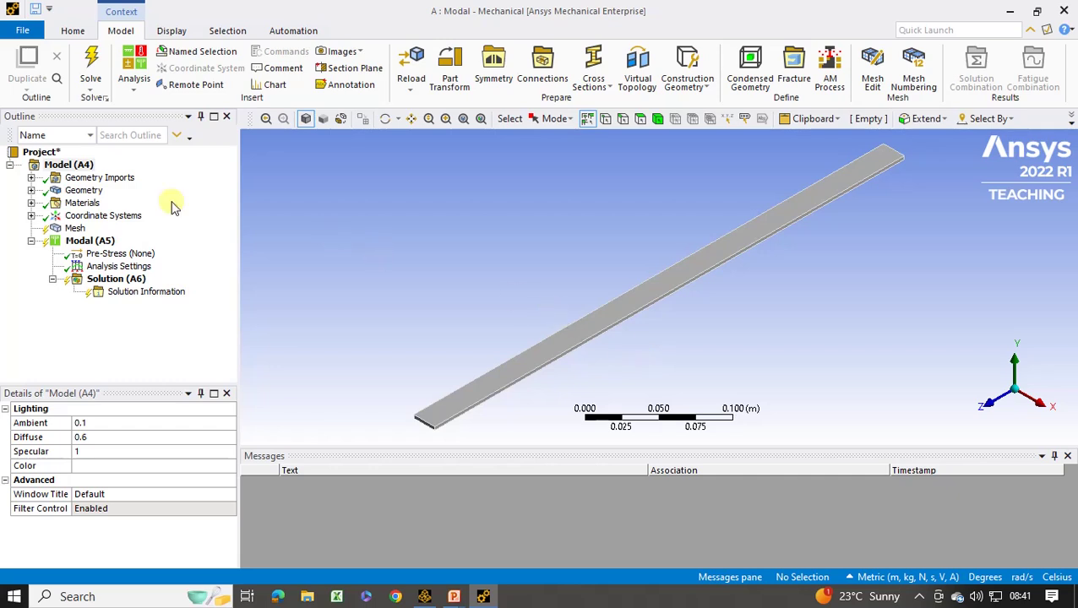
click(32, 190)
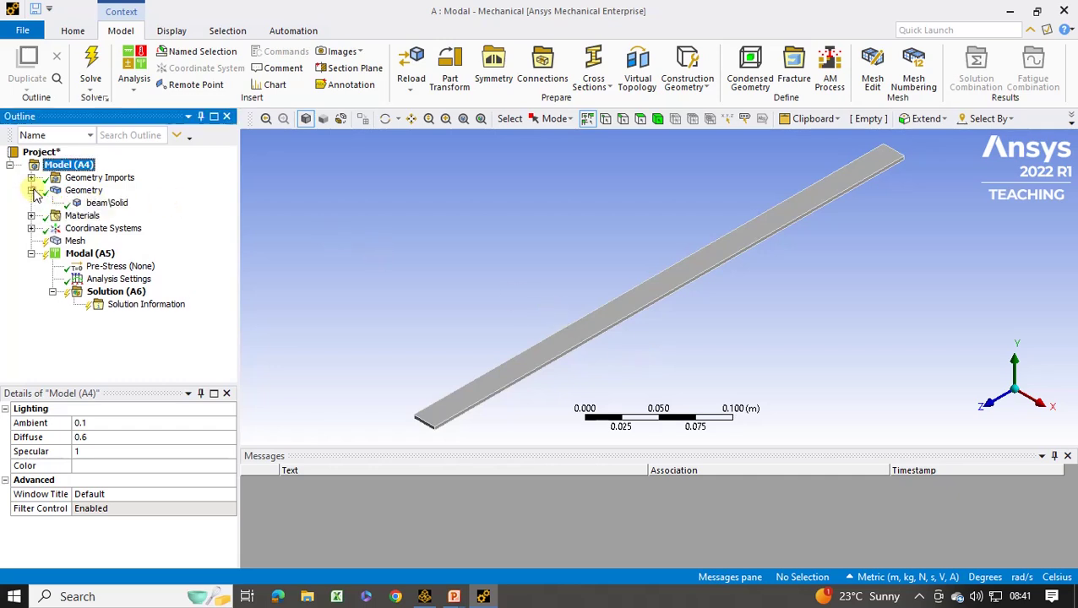
click(106, 208)
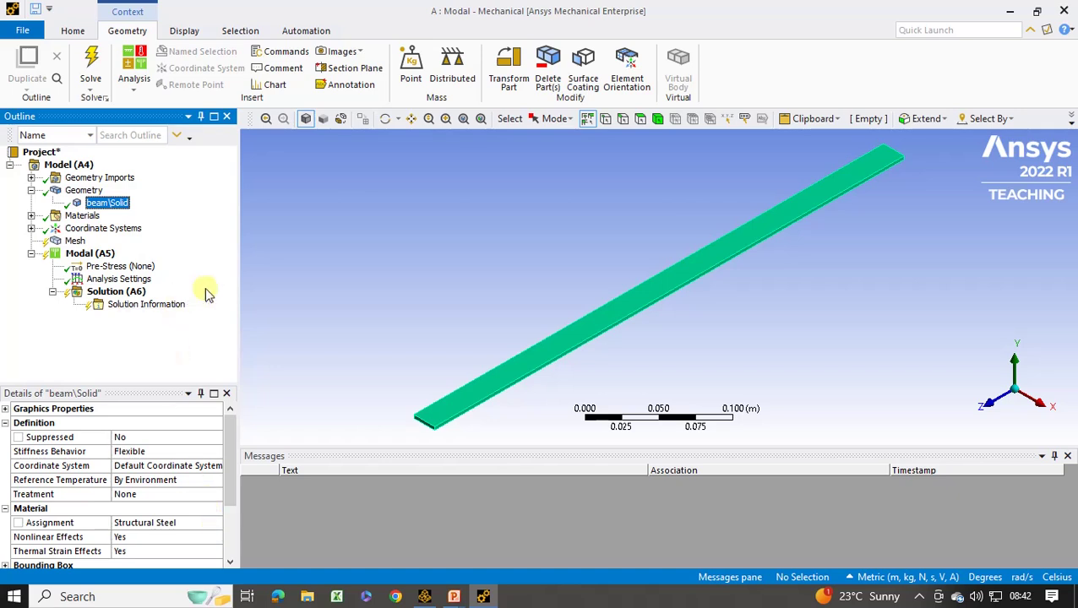
Add a Body Sizing scoped to the beam body with a 0.02 m element size
click(75, 243)
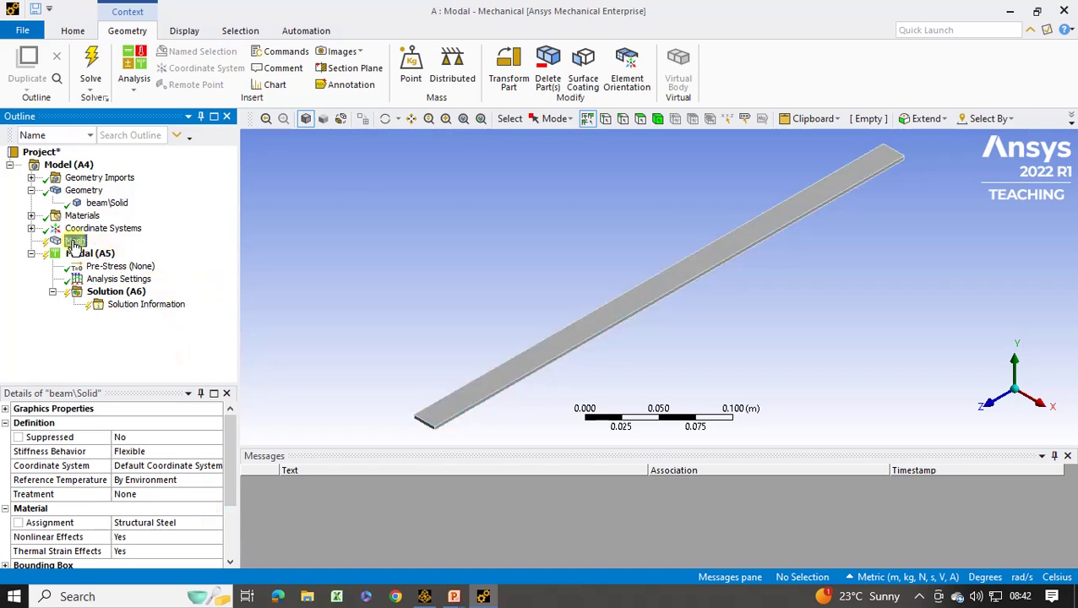
right_click(75, 243)
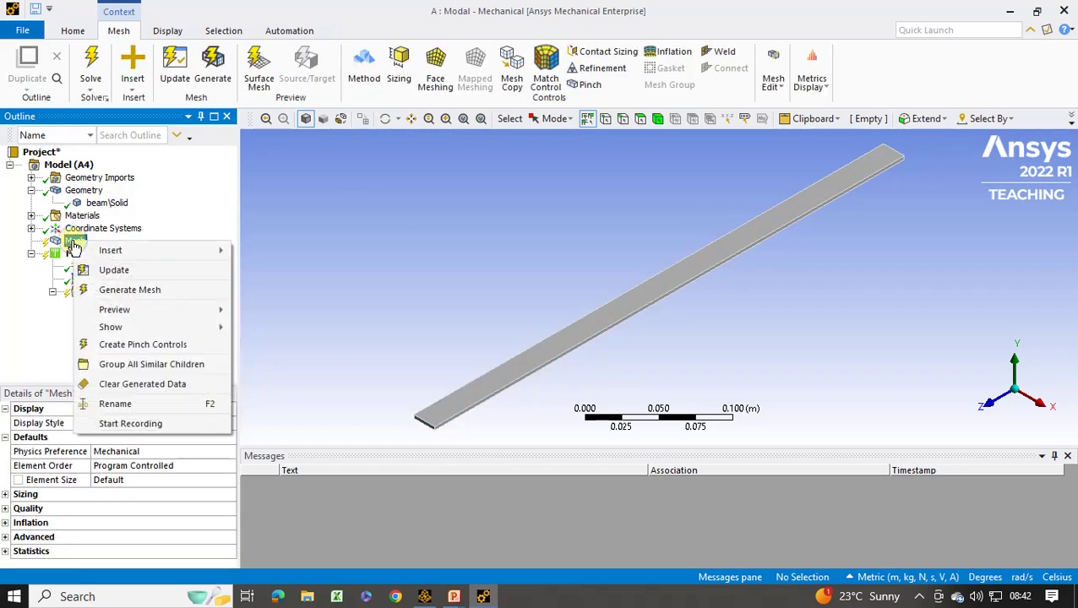
mouse_move(132, 247)
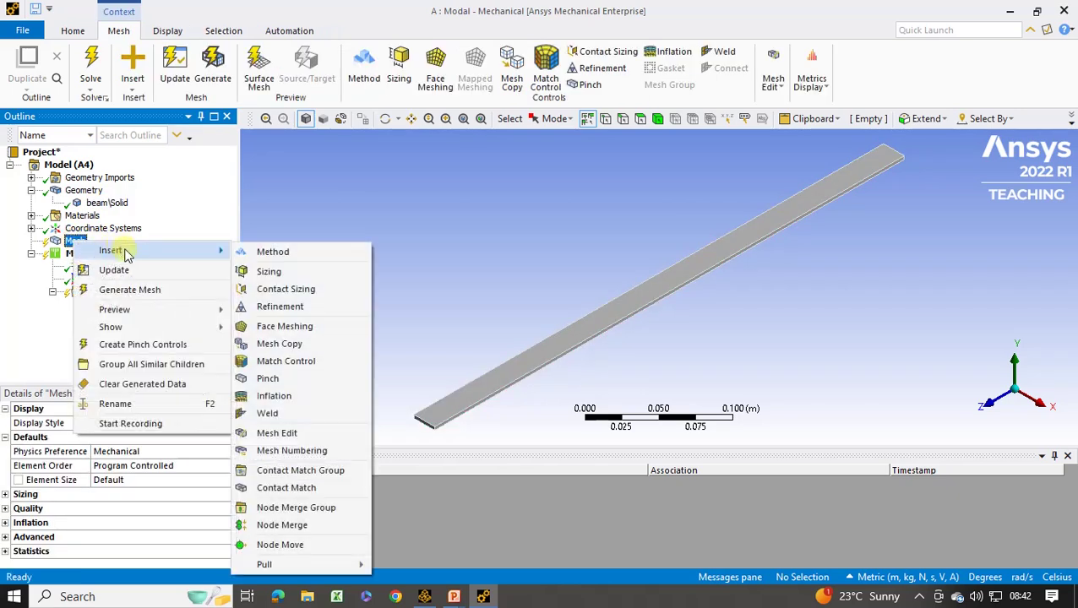
click(290, 273)
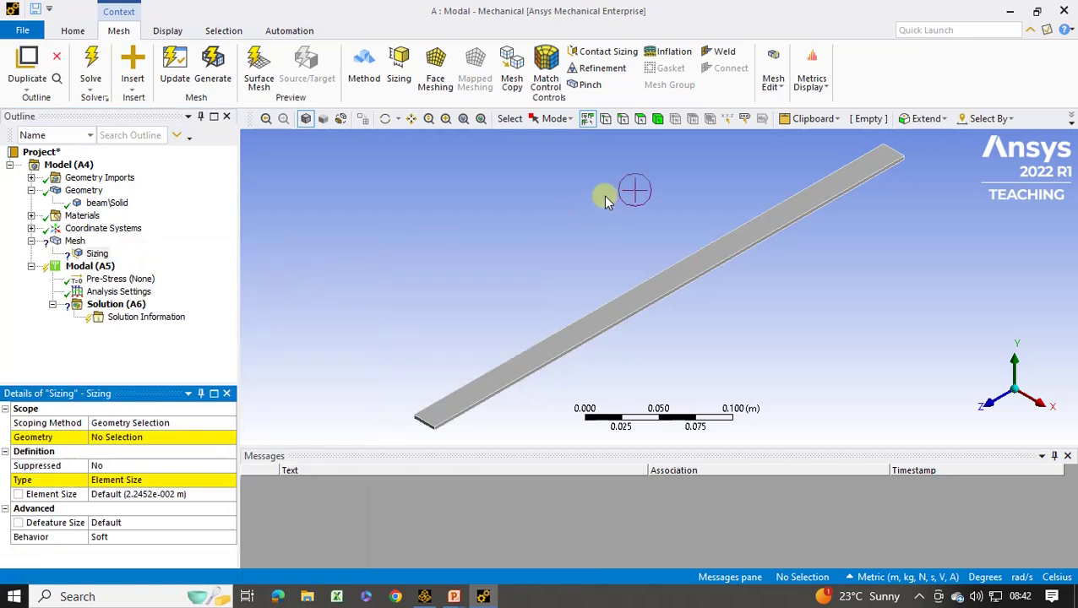
click(657, 118)
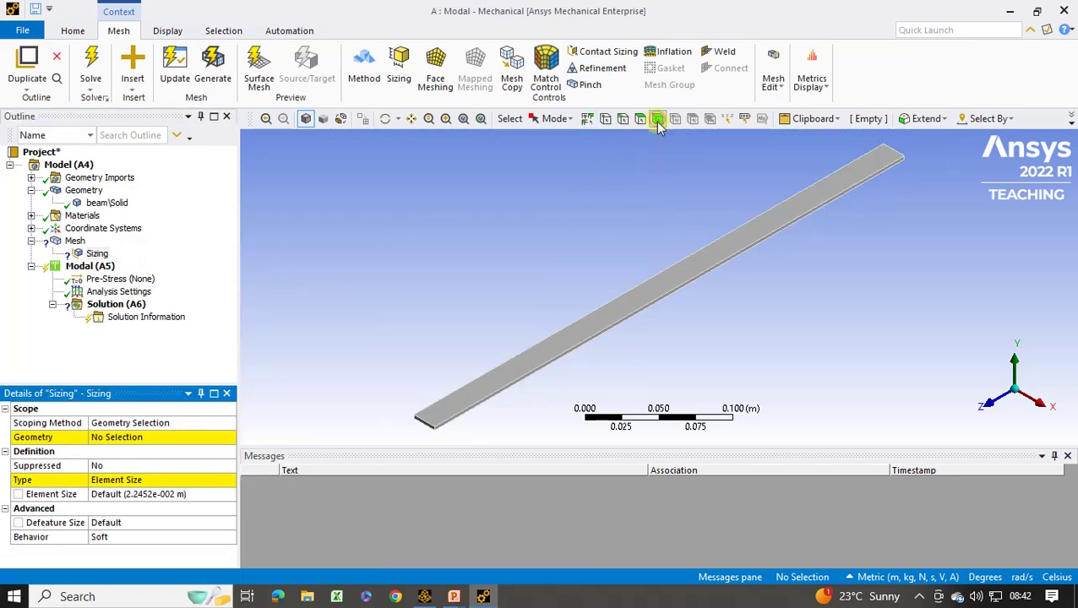
click(652, 290)
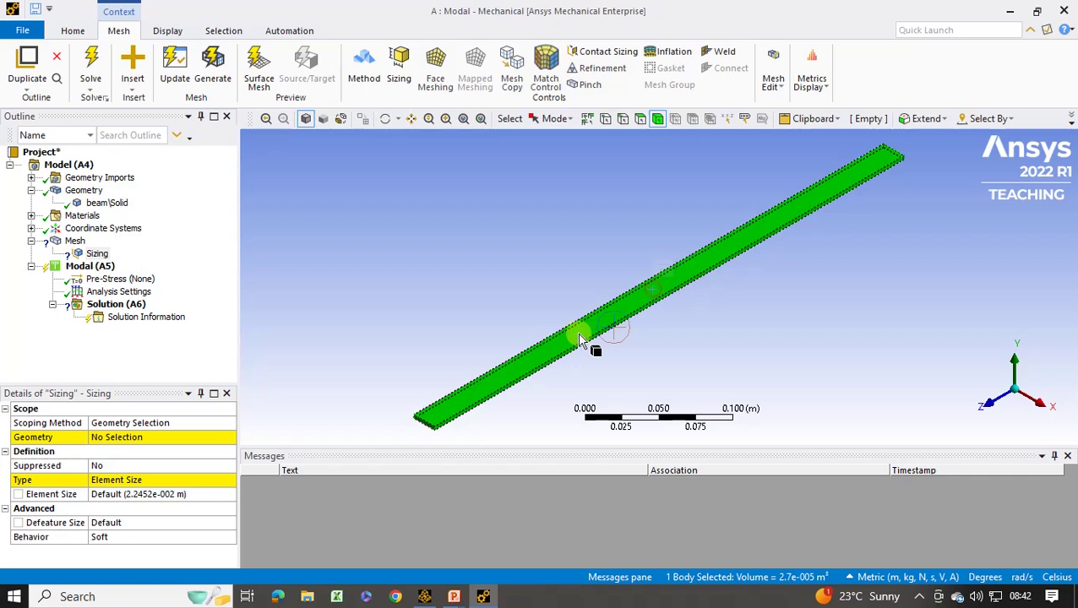
click(104, 438)
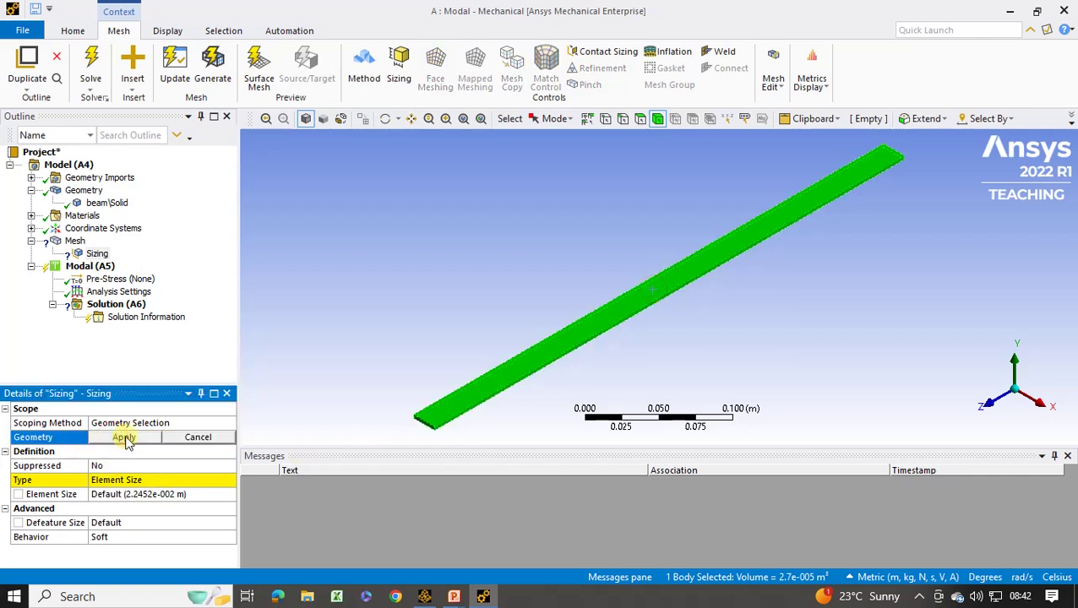
click(125, 440)
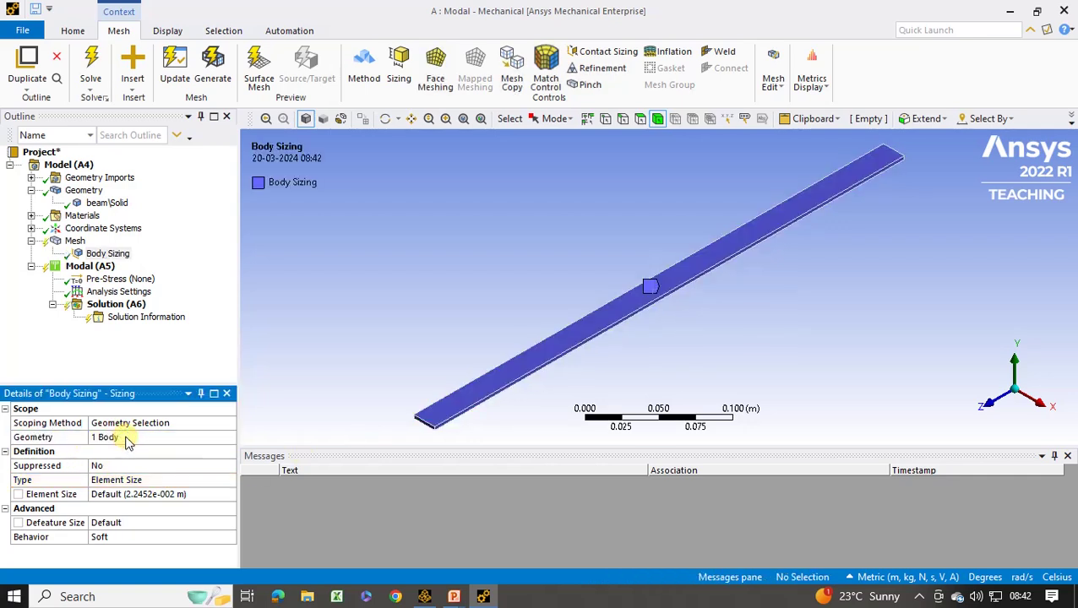
click(140, 501)
text(0.02)
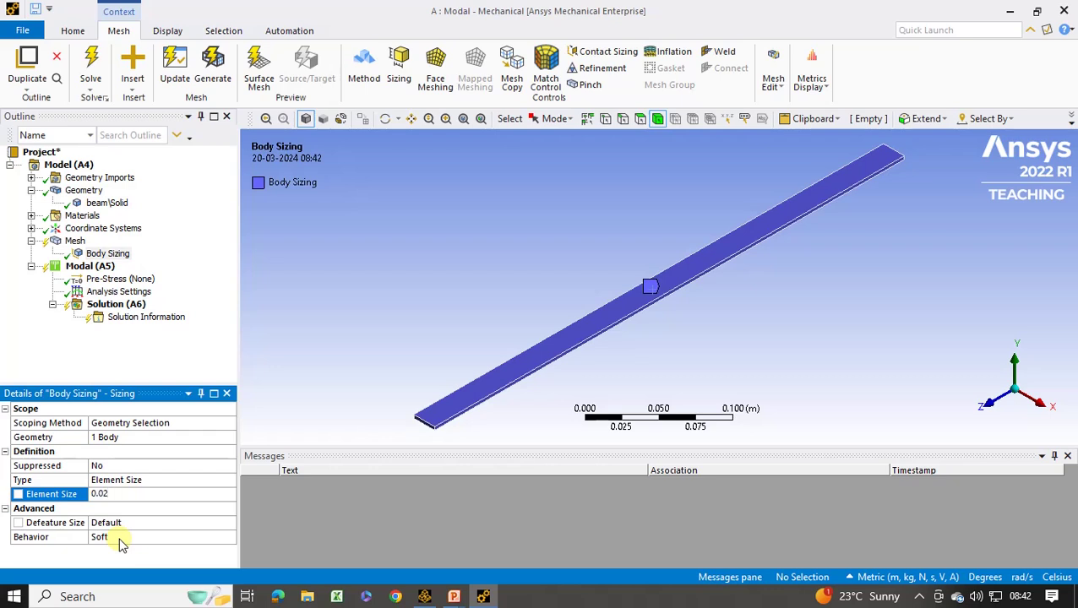
key(Return)
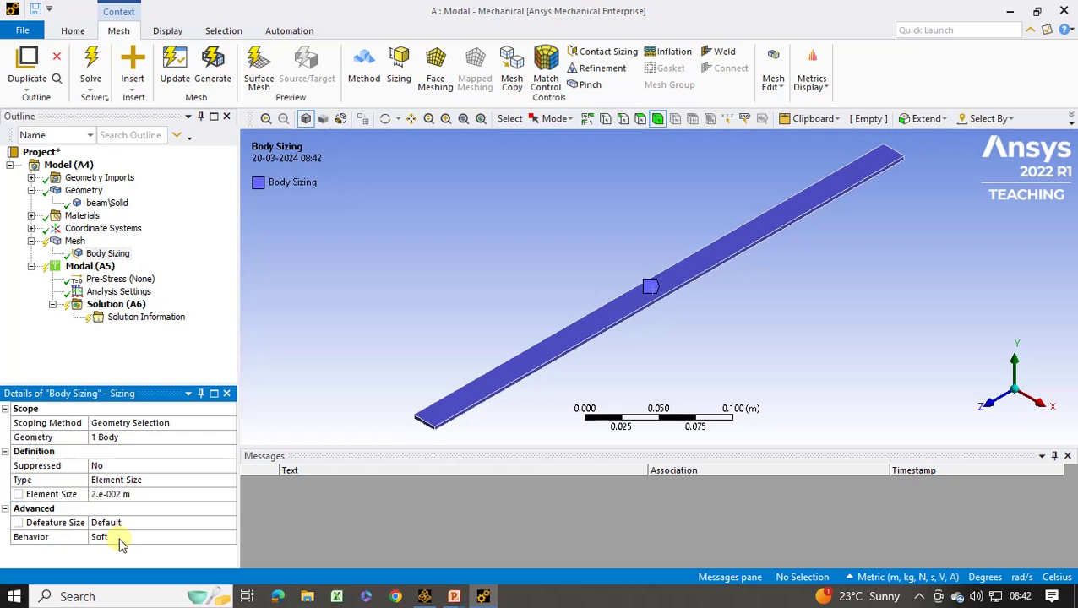
click(74, 242)
Insert an additional sizing control on the beam's mesh
right_click(76, 245)
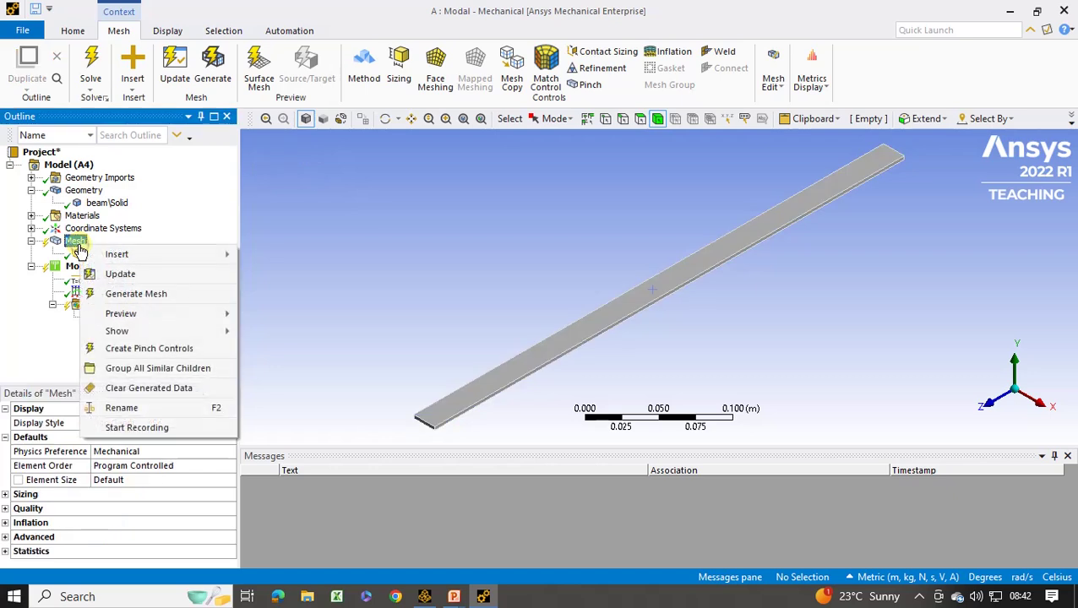
mouse_move(126, 254)
click(270, 275)
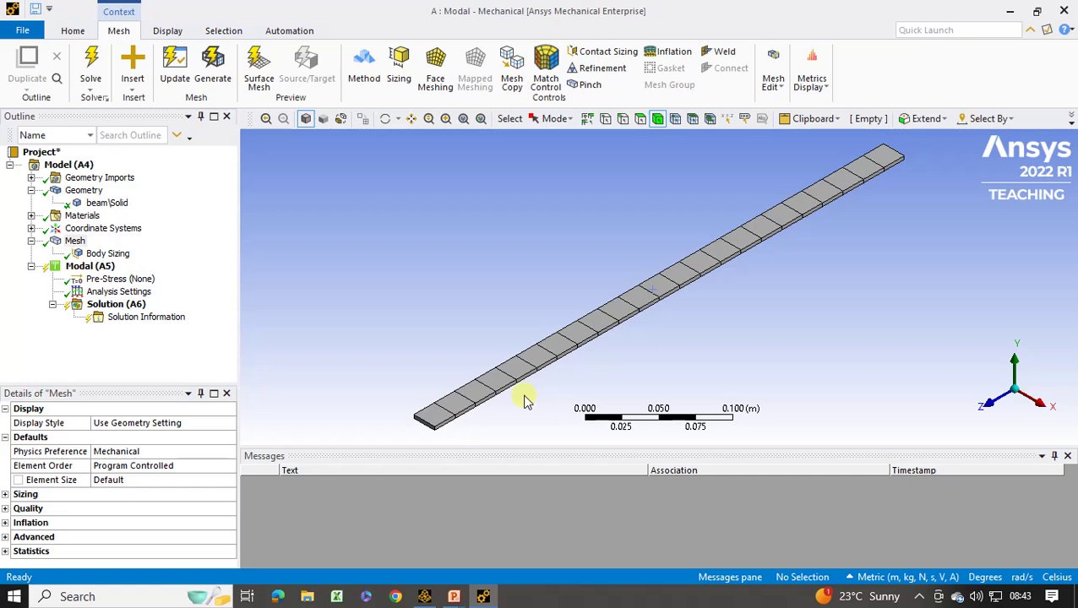
Change the beam's Body Sizing element size from 0.02 to 0.01 m and update the mesh
click(114, 253)
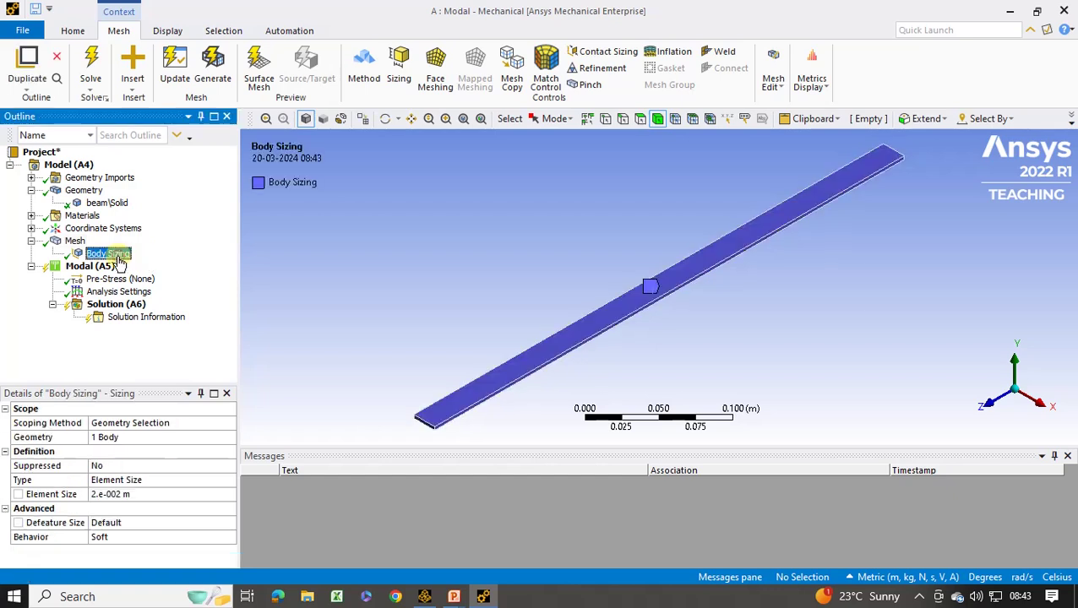
click(114, 495)
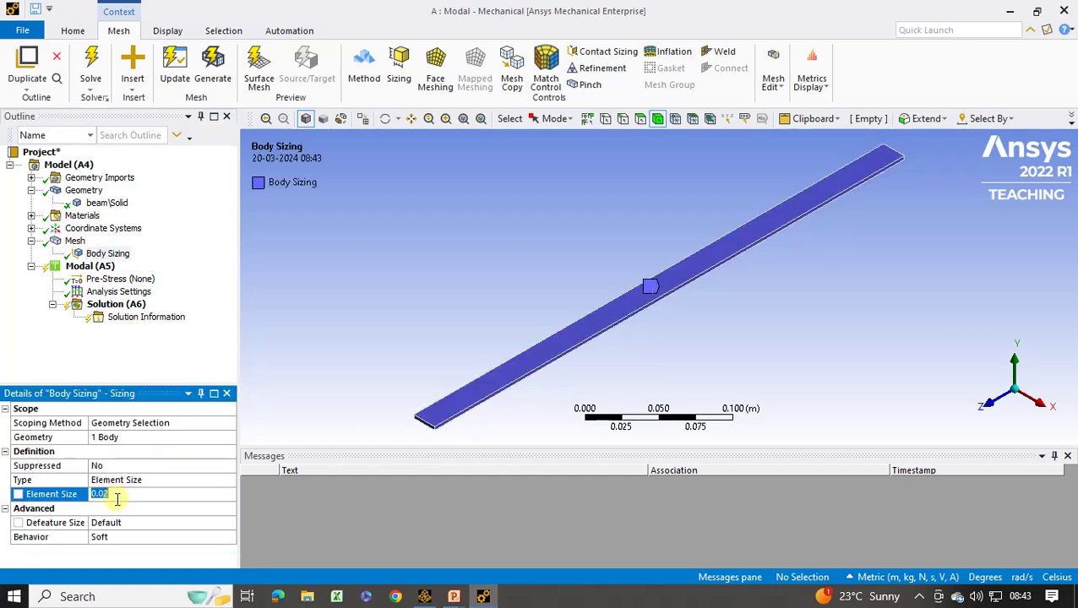
text(0.01)
key(Return)
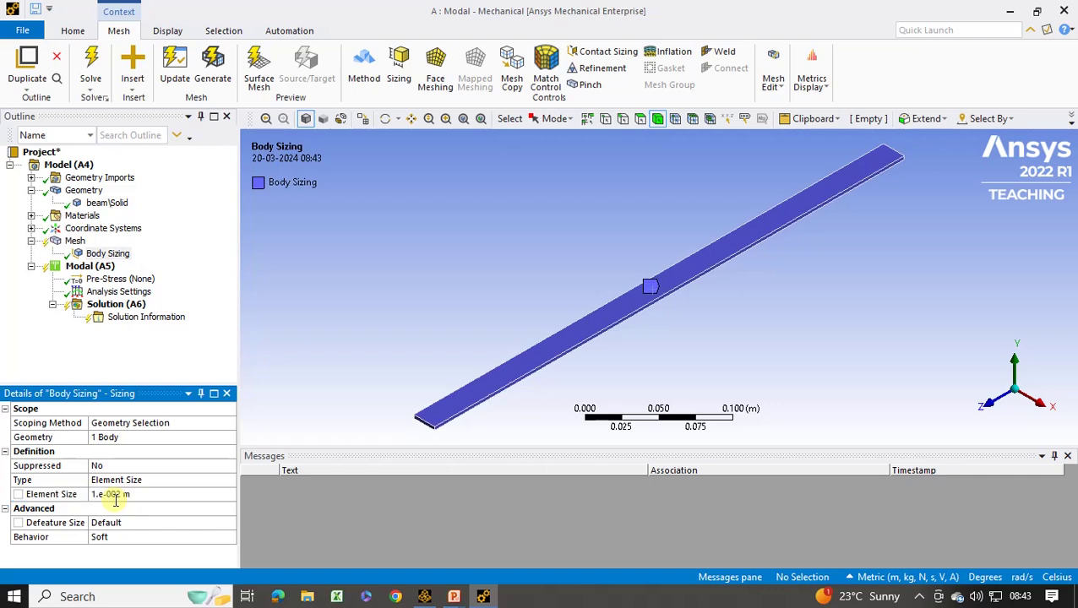
right_click(76, 241)
click(152, 270)
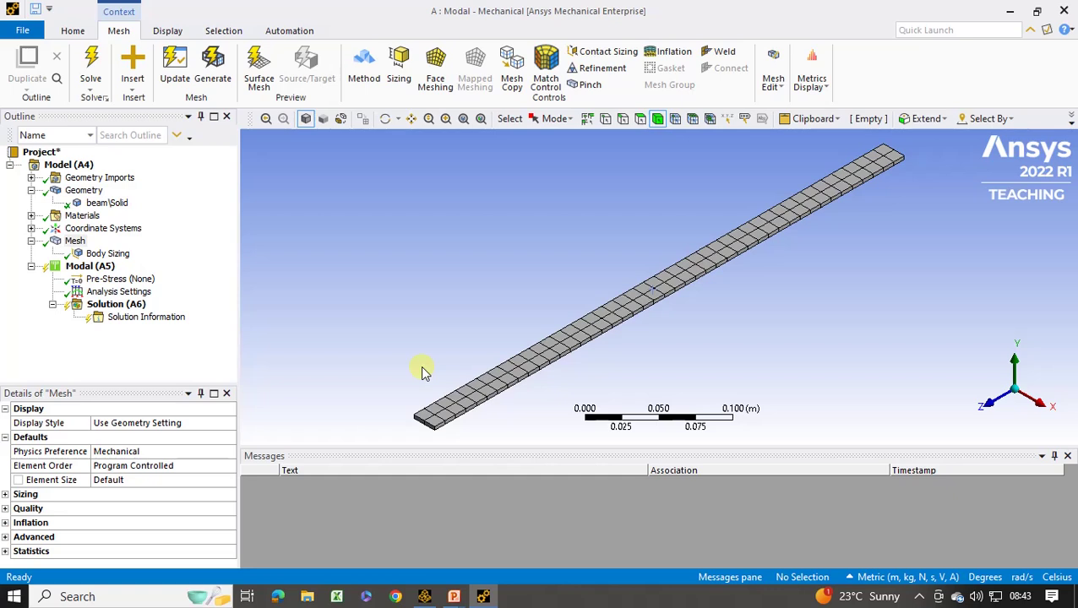
Insert a Fixed Support under Modal and apply it to the beam's near end face
right_click(86, 274)
mouse_move(137, 286)
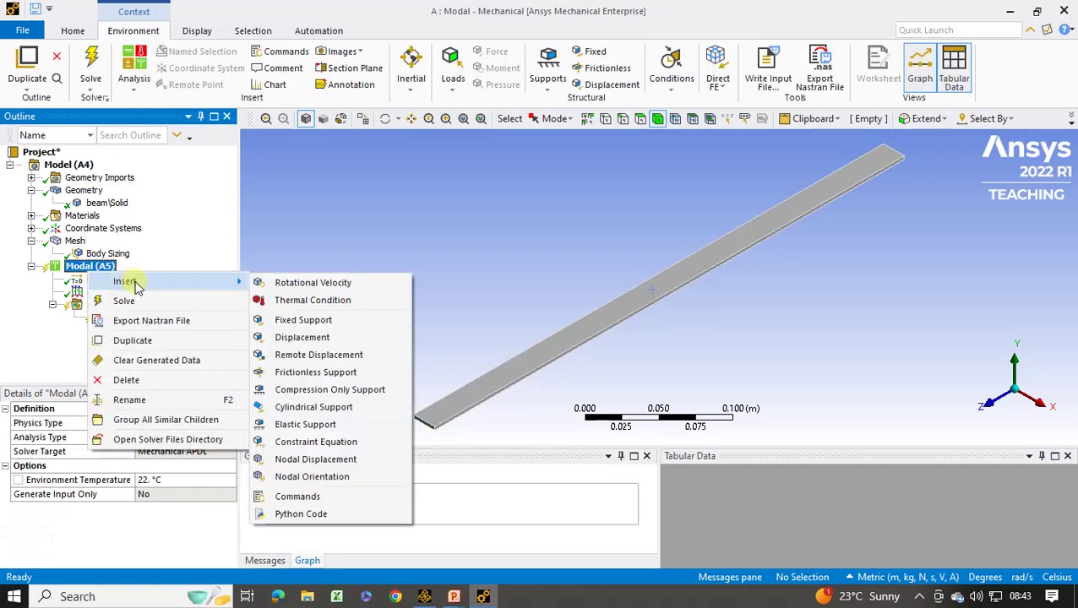
click(311, 326)
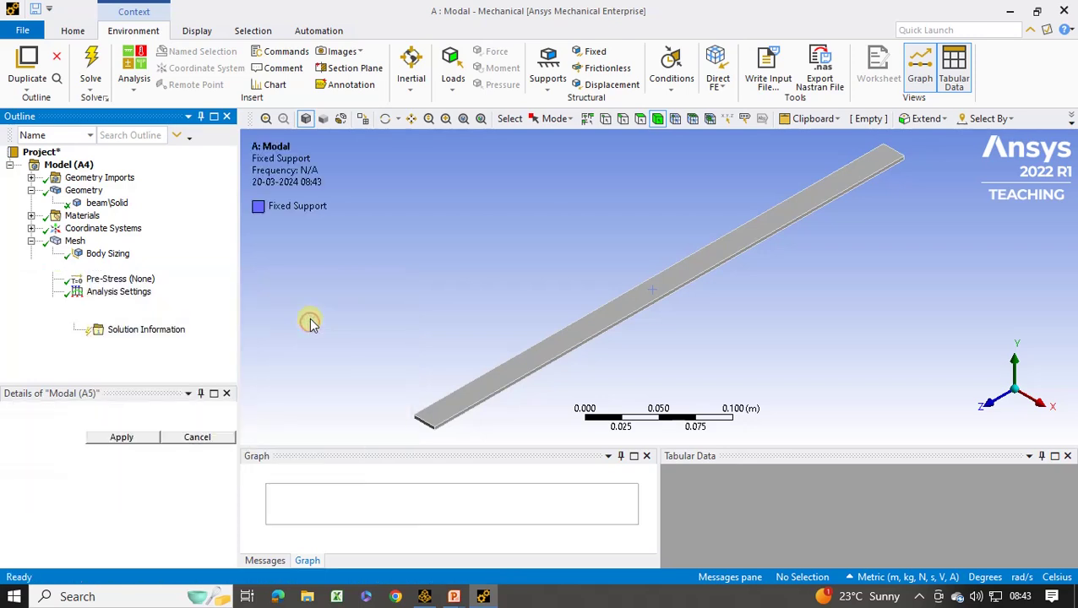
click(645, 123)
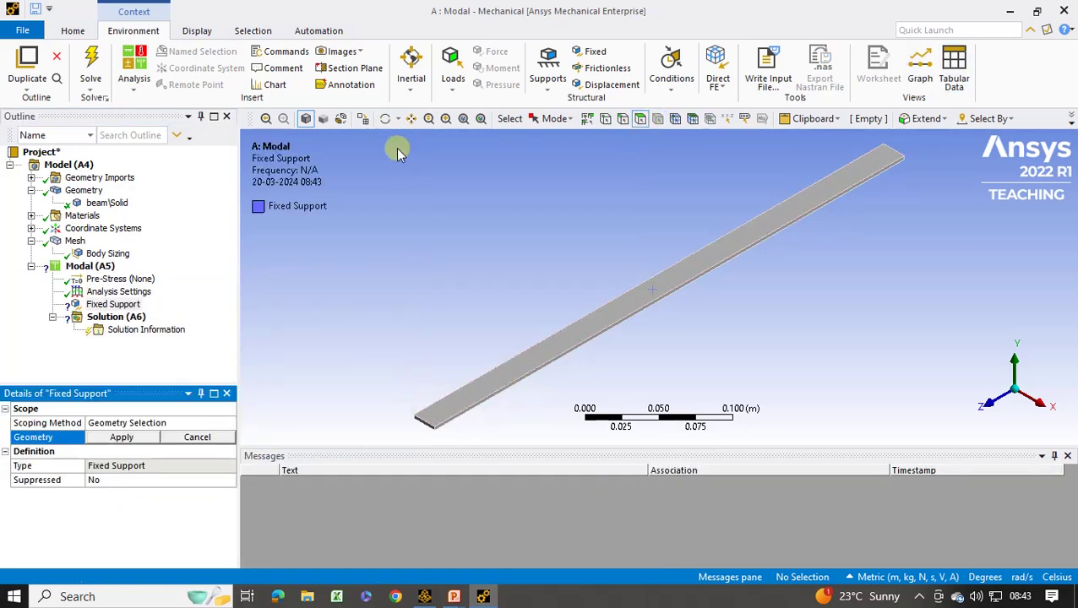
click(446, 118)
drag(398, 392, 448, 437)
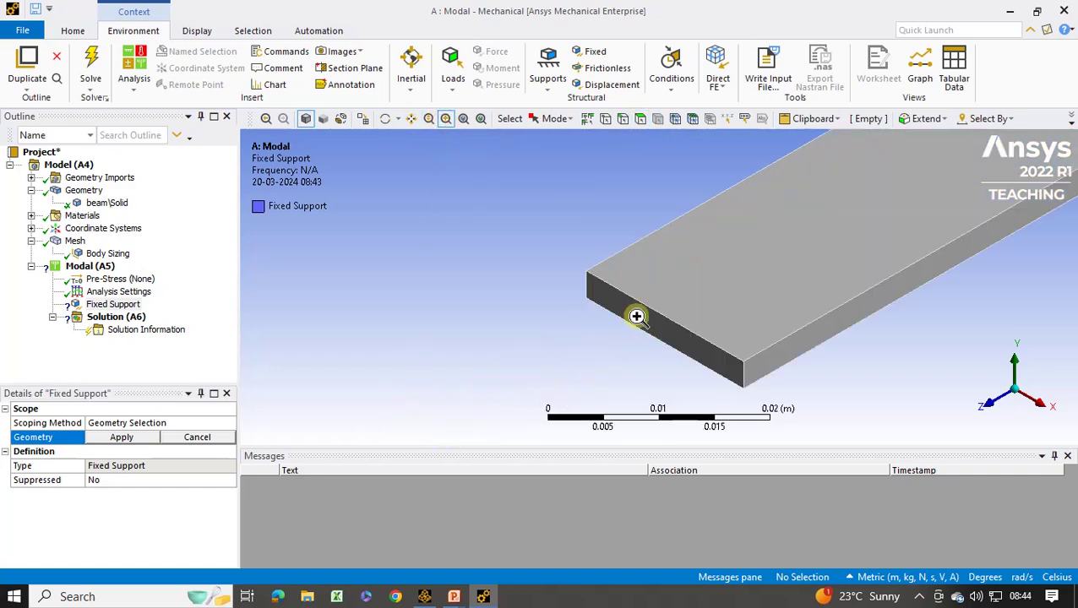
click(641, 119)
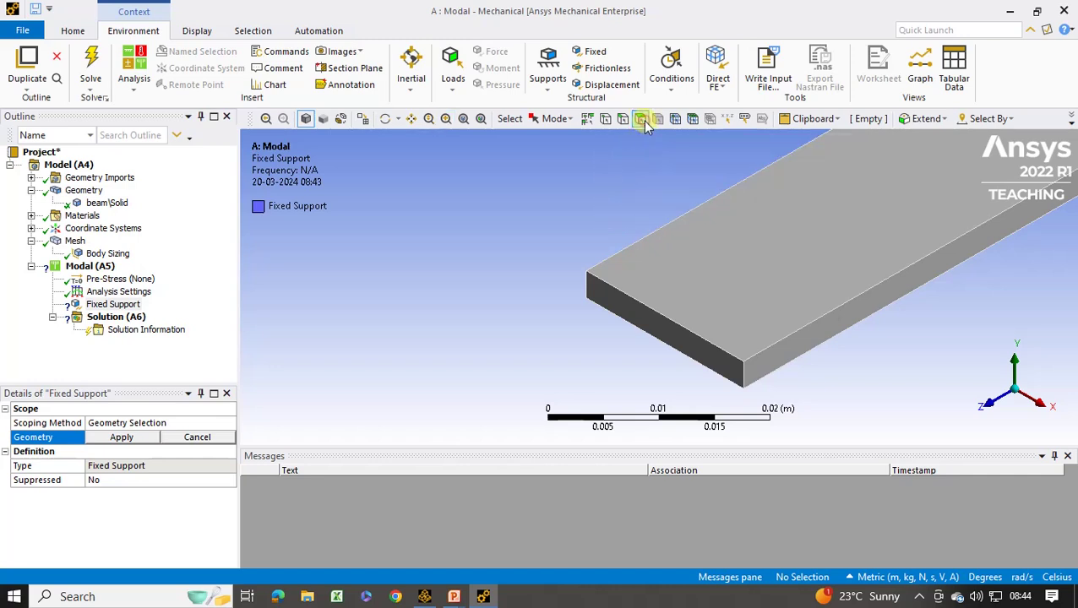
click(662, 322)
click(121, 437)
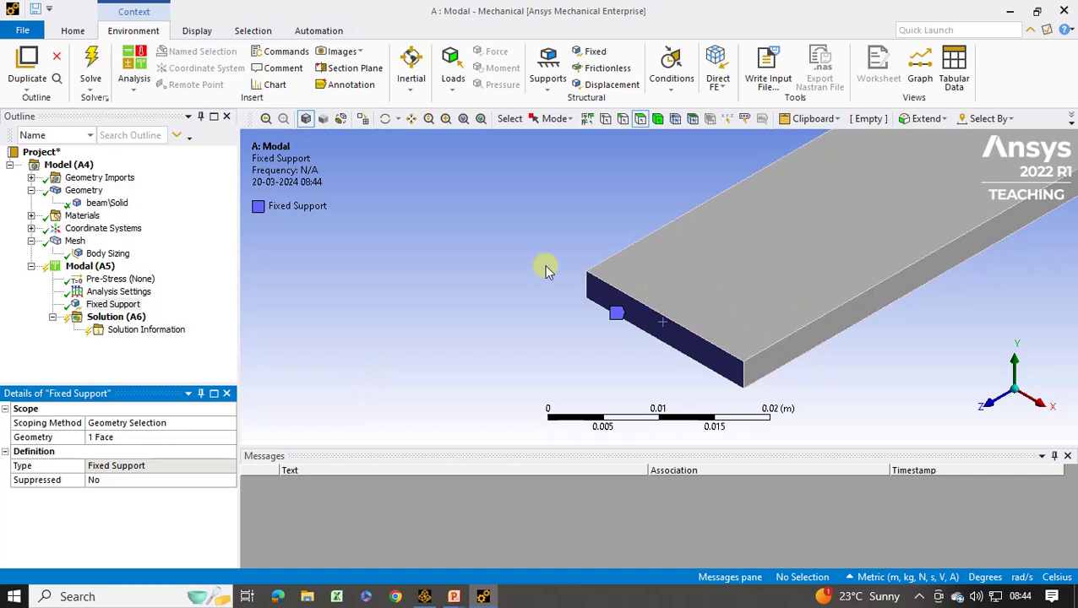
click(464, 119)
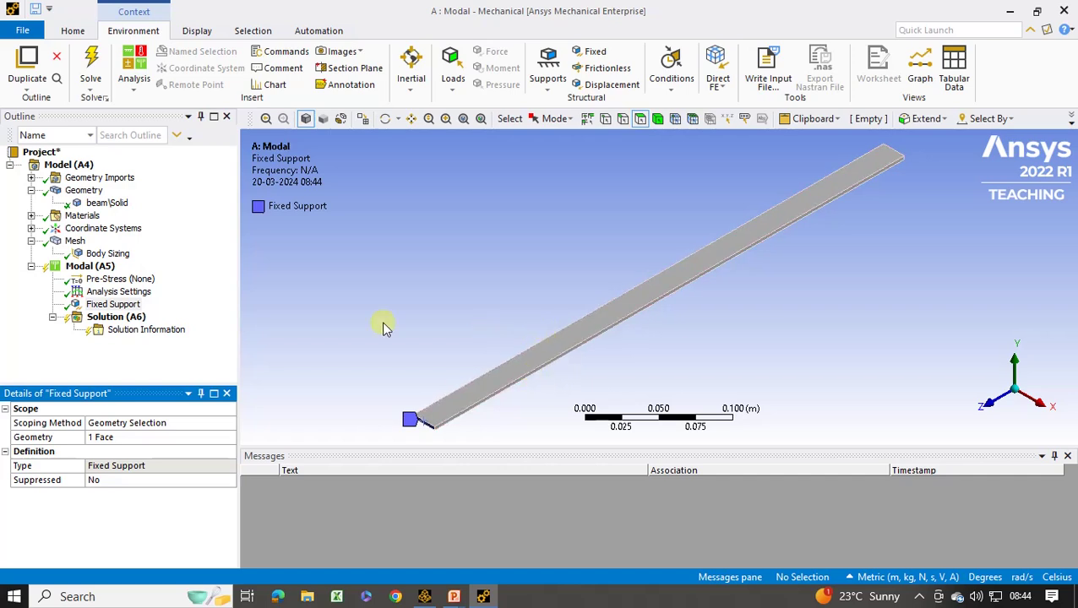
Verify Max Modes to Find is 6 in Analysis Settings, then select Solution (A6)
click(125, 292)
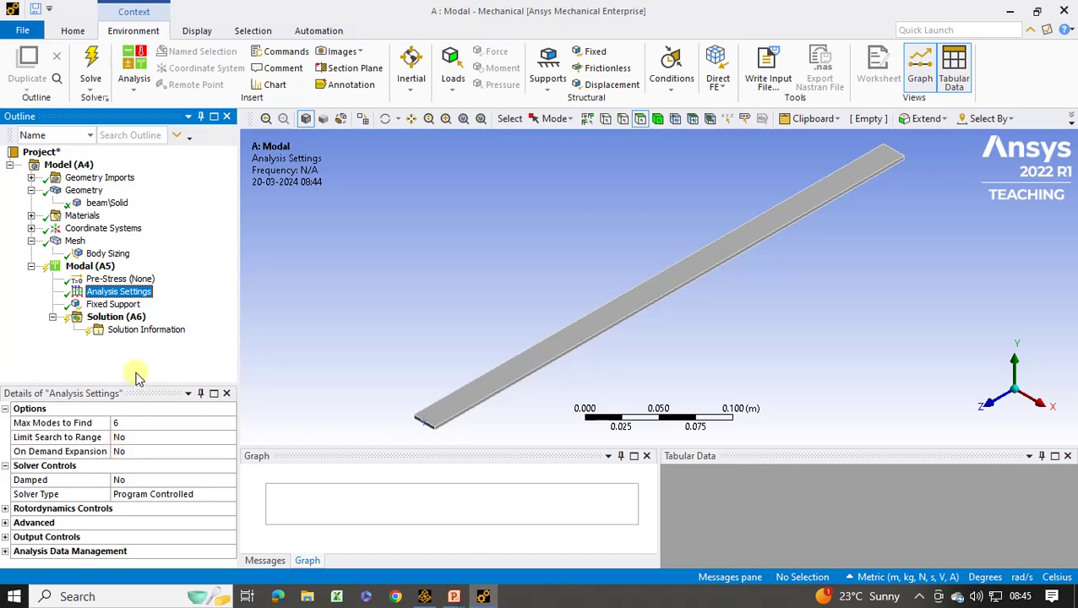
click(119, 322)
Solve Solution (A6) and review the six frequencies, 12.137 to 500 Hz, in Tabular Data
right_click(119, 322)
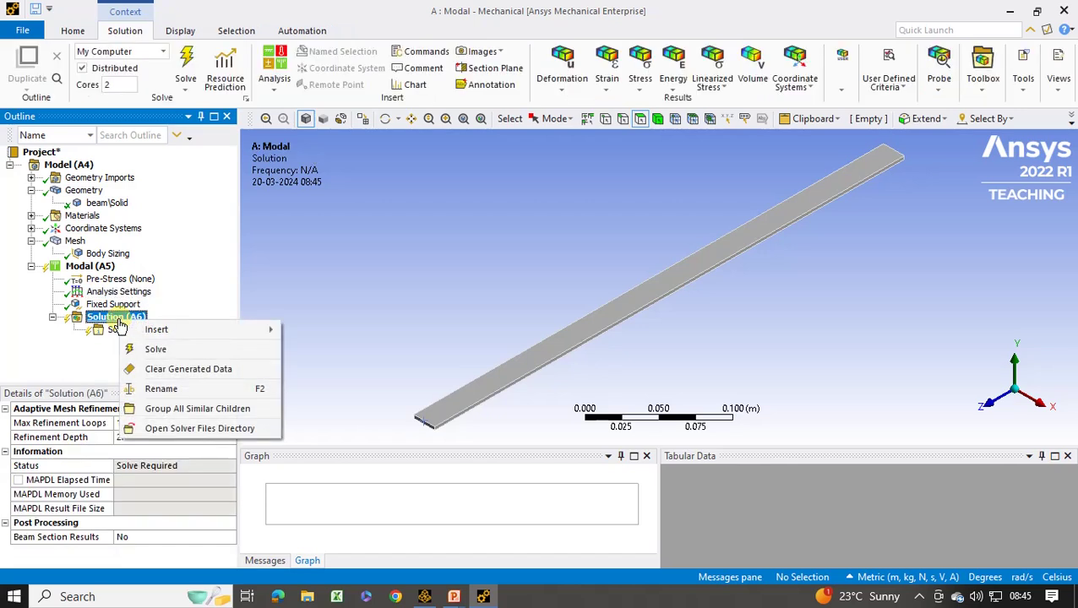
click(174, 356)
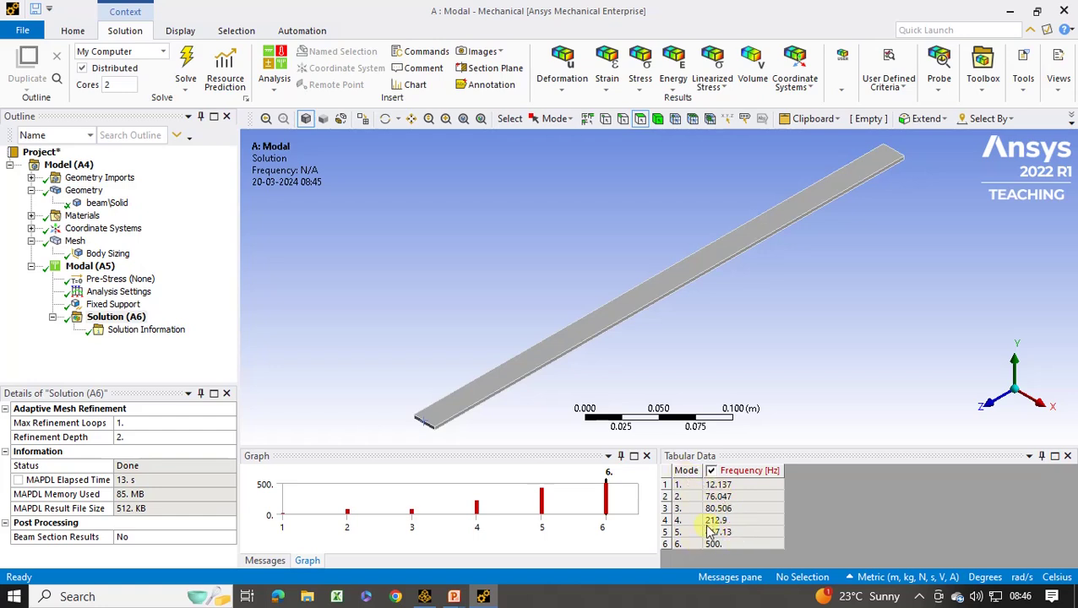
right_click(741, 487)
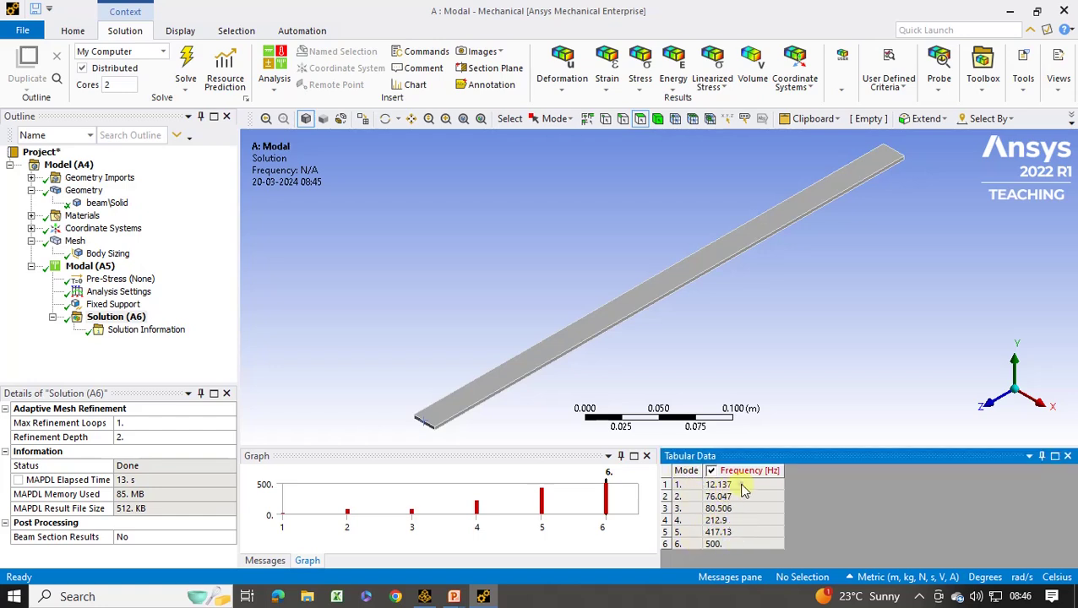
Create Total Deformation mode shape results for all six frequencies and evaluate all results
click(773, 513)
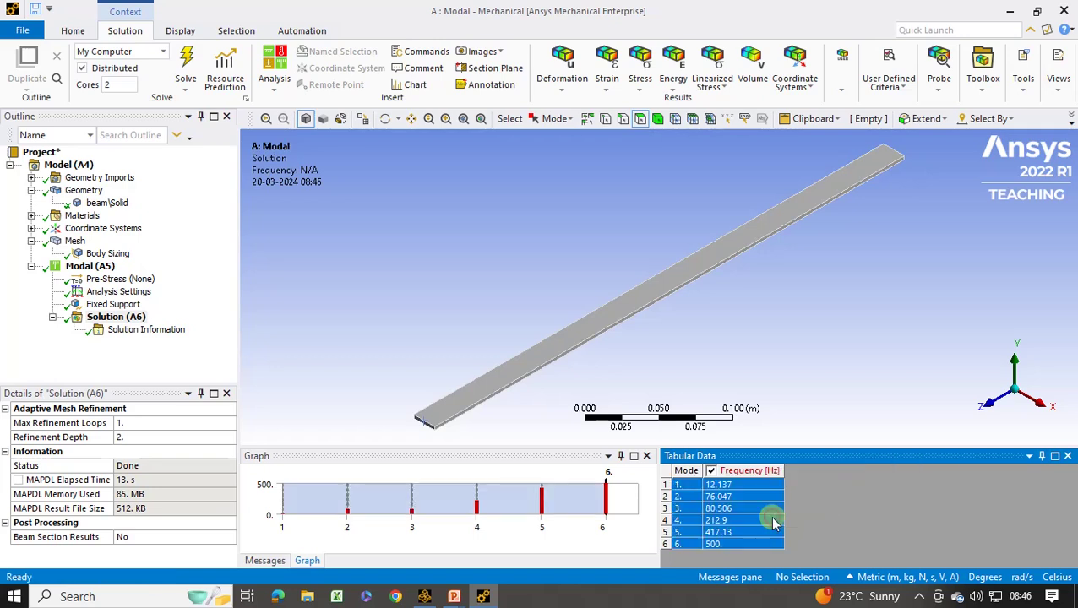
right_click(747, 498)
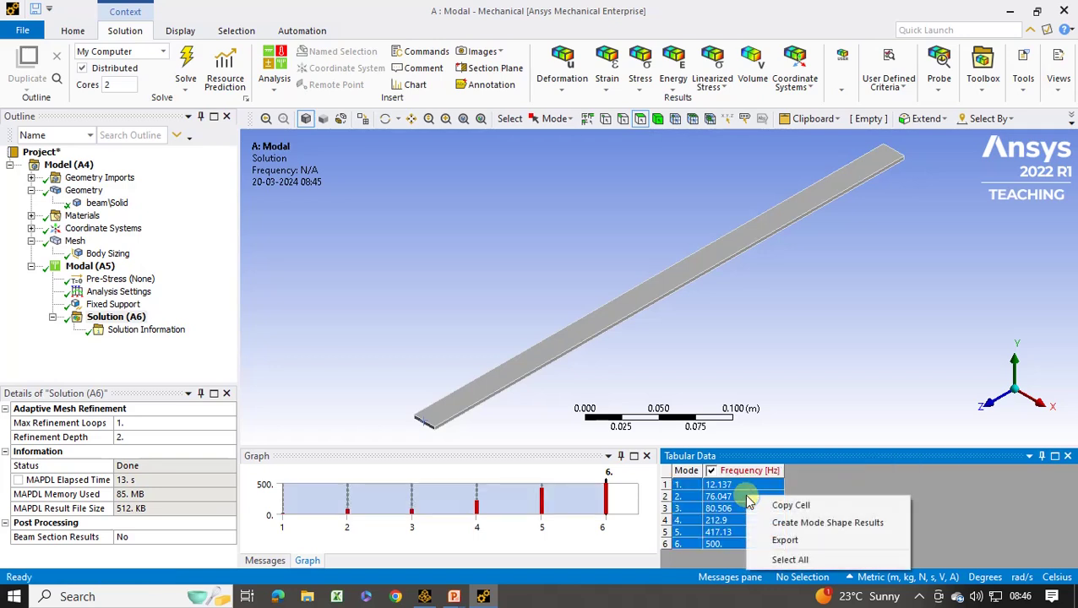
click(784, 525)
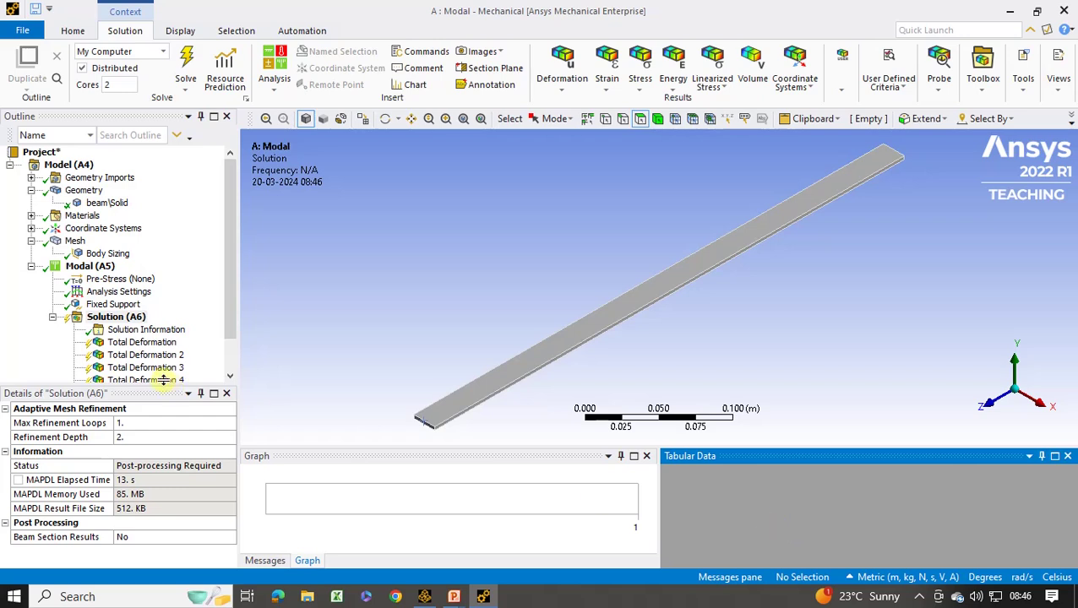
click(230, 321)
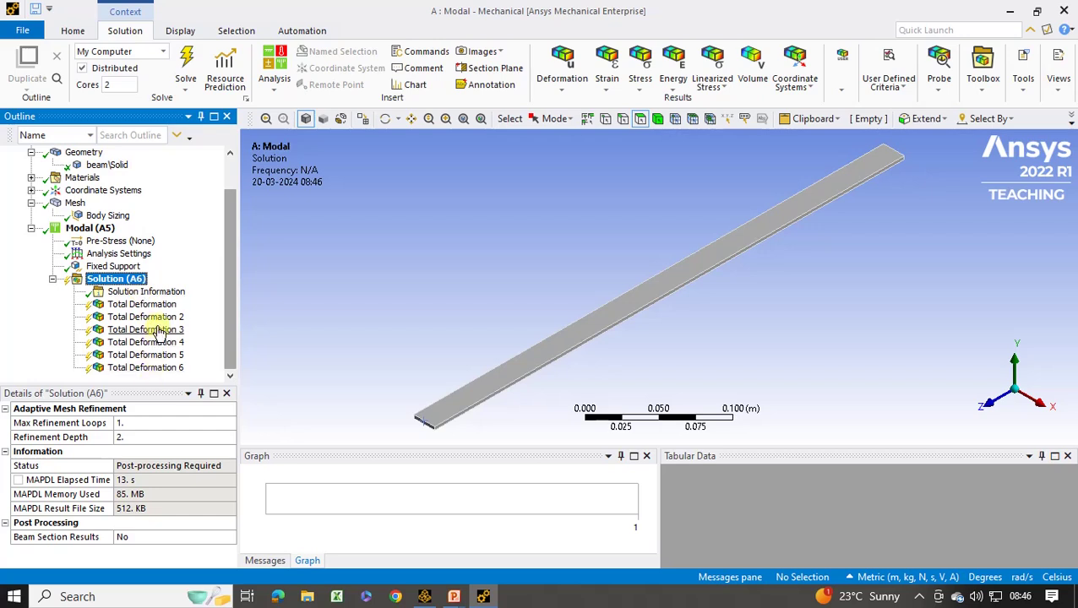
right_click(117, 279)
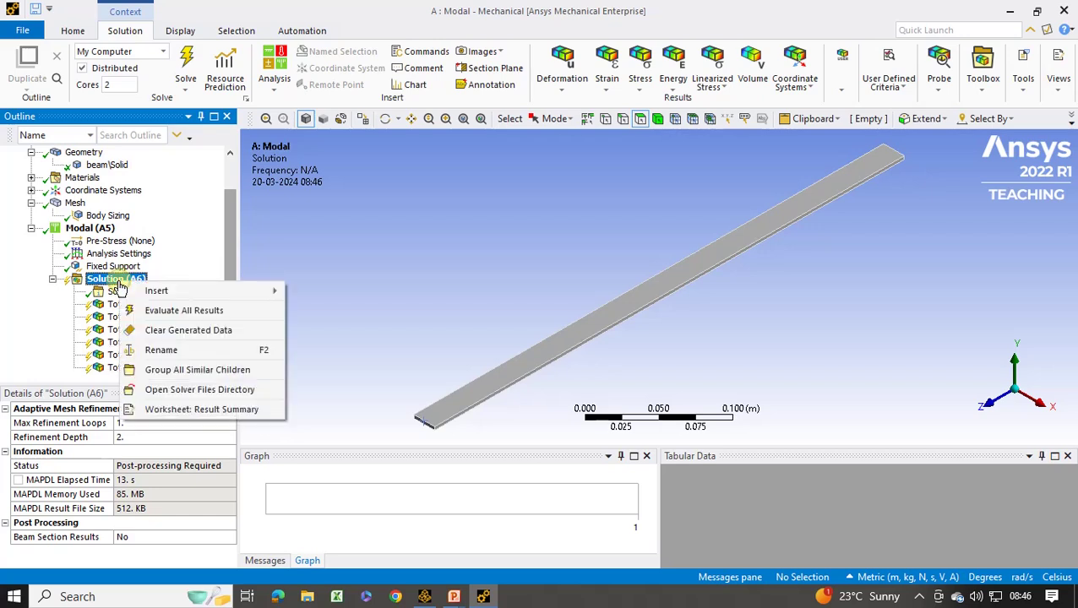
click(180, 310)
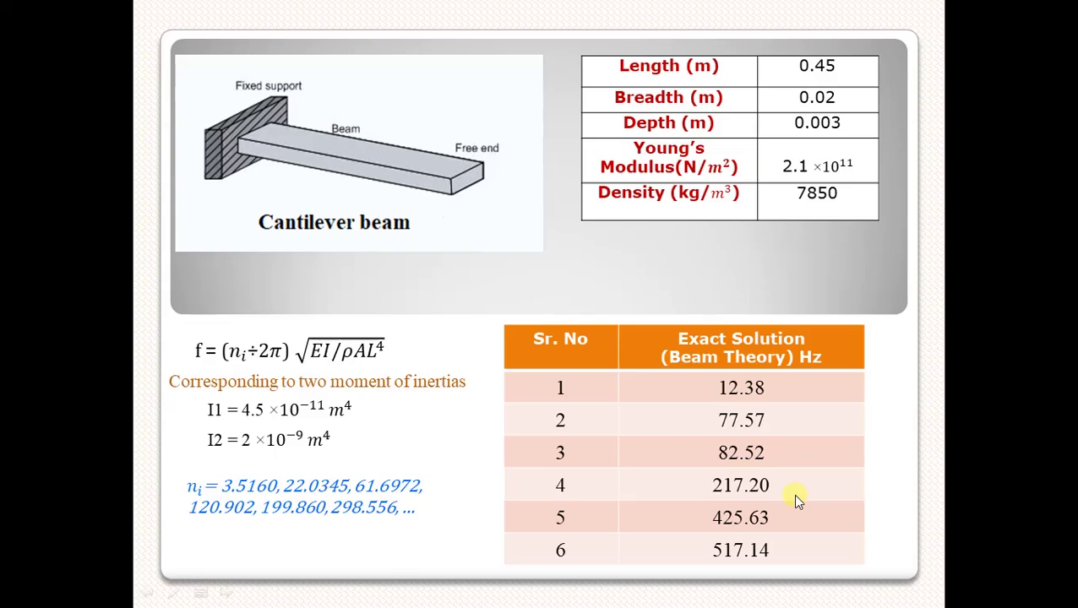
Leave the PowerPoint beam-theory slide (12.38–517.14 Hz) and return to Mechanical
key(alt+Tab)
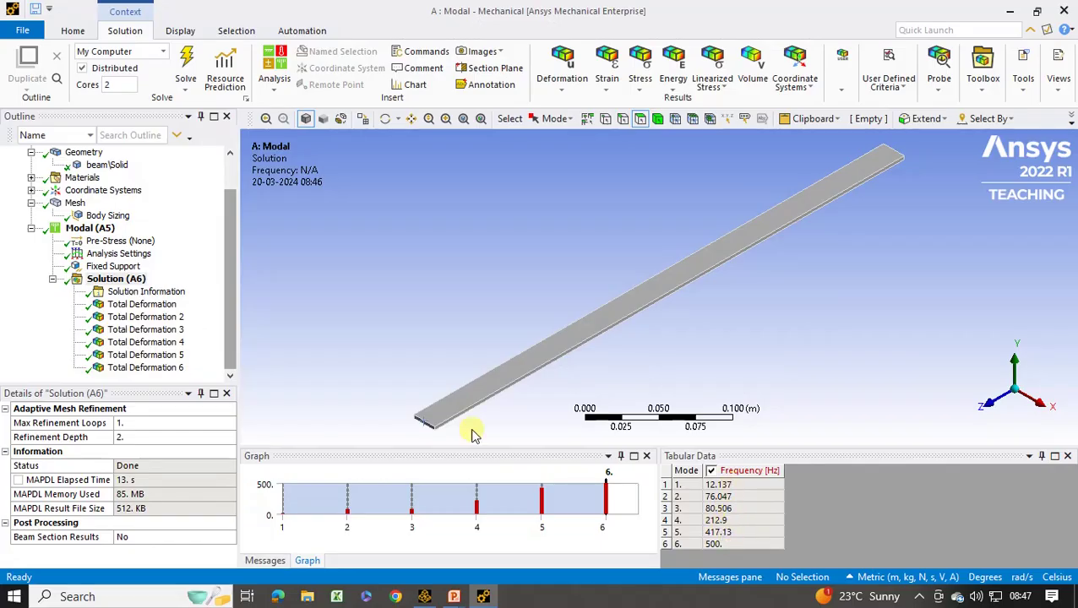
Step through Total Deformation results 1 to 6, including the 212.9, 417.13 and 500 Hz shapes
click(152, 305)
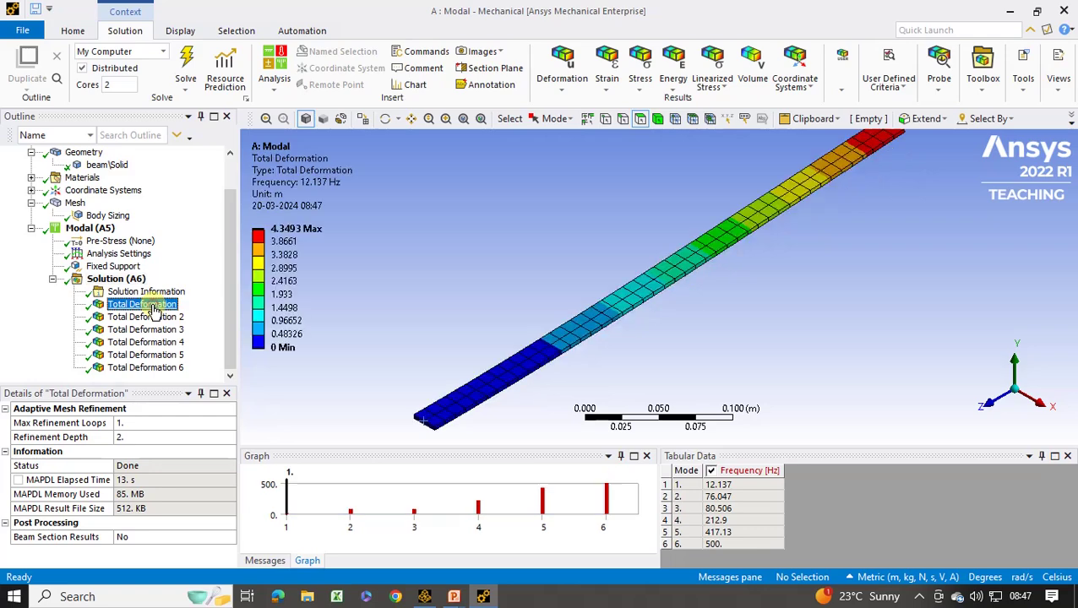
drag(493, 335, 495, 344)
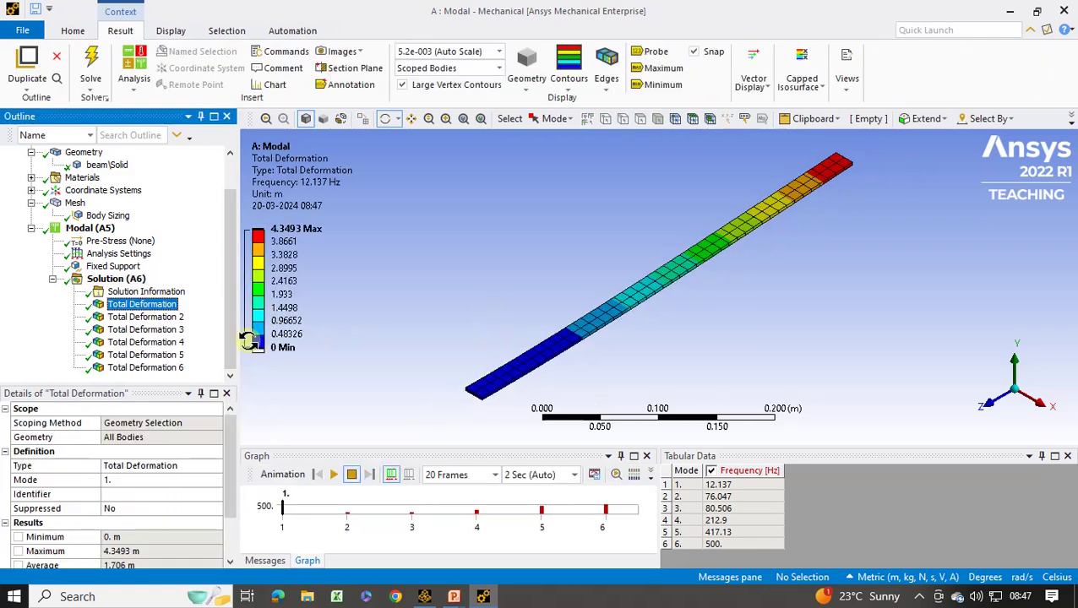
click(159, 318)
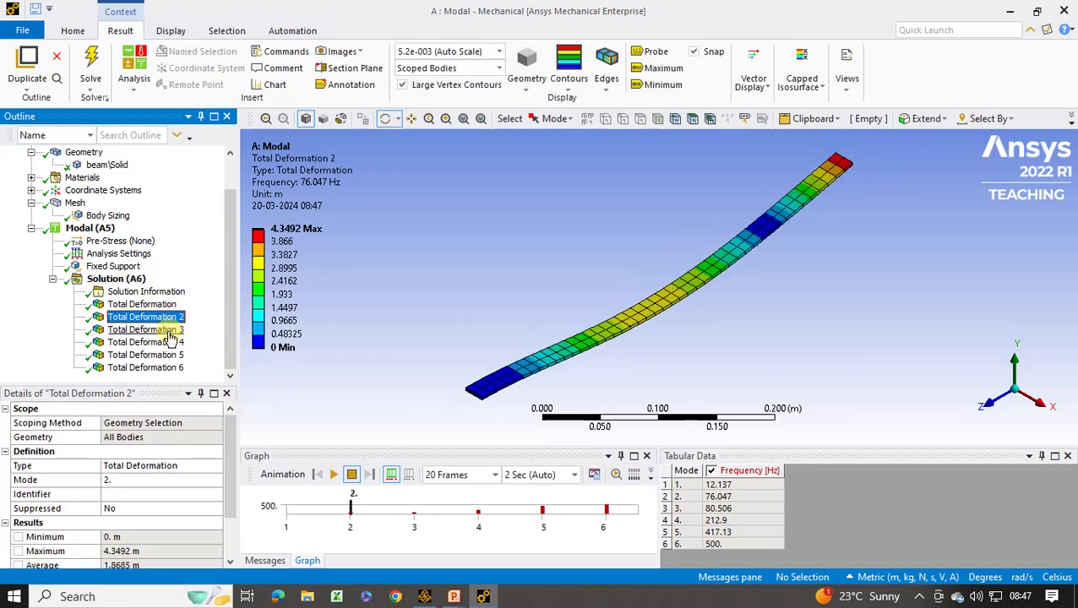
click(170, 330)
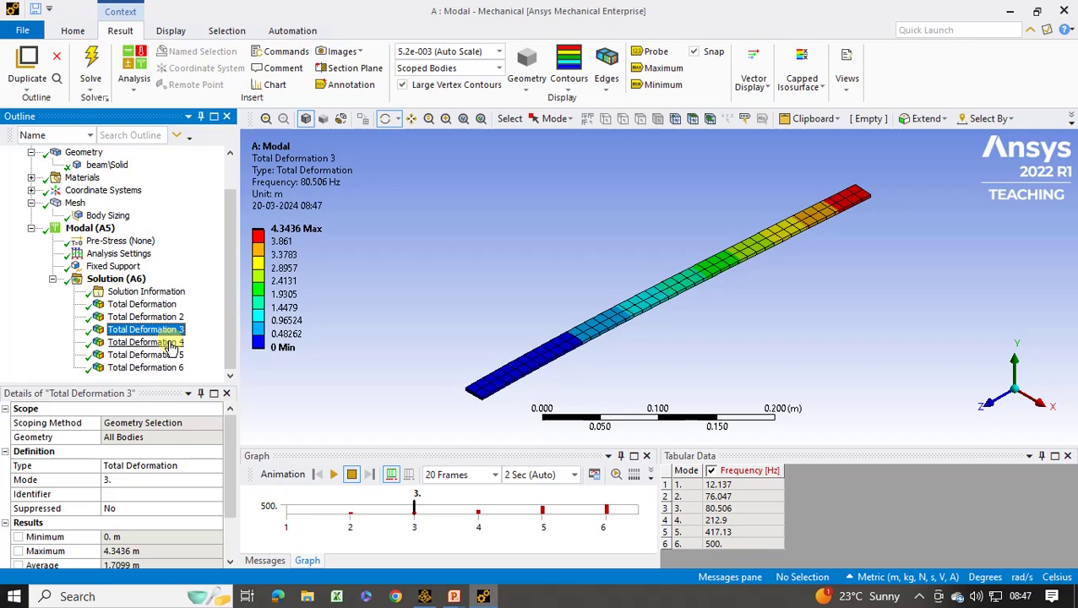
click(171, 344)
click(166, 356)
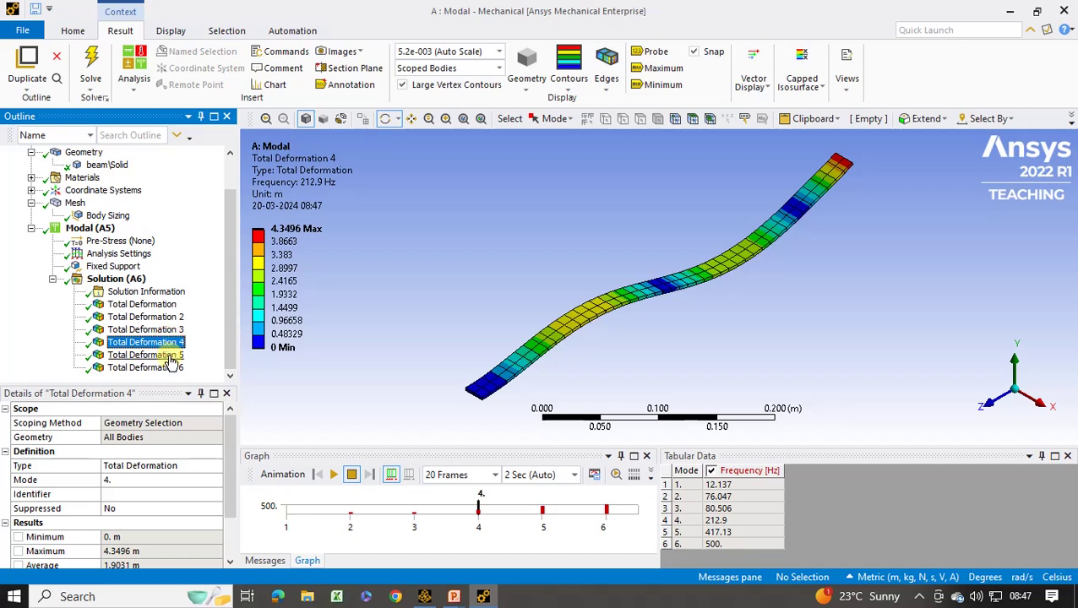
click(168, 369)
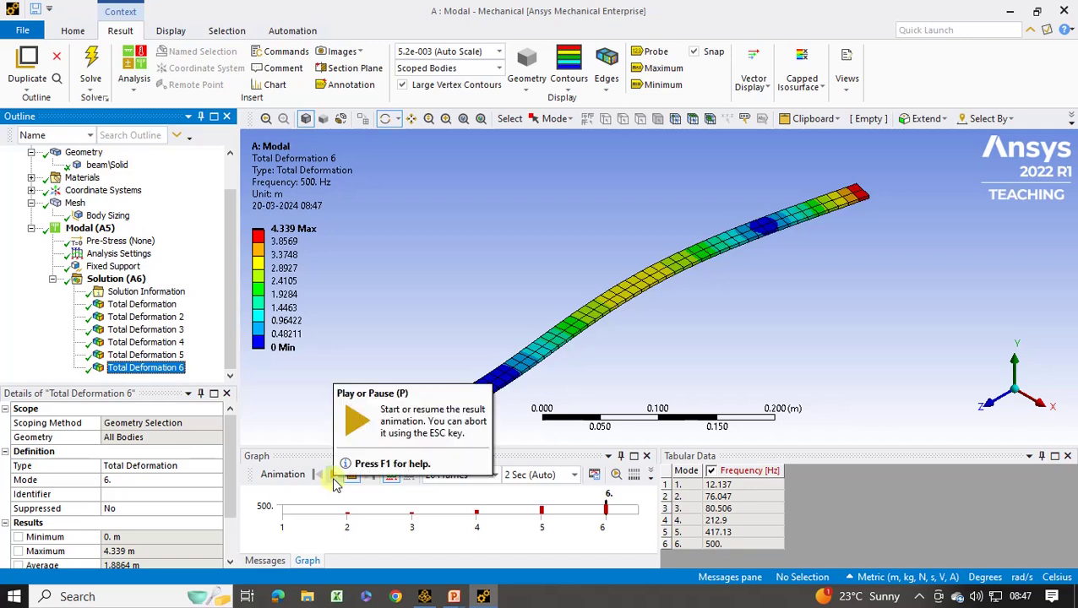
Animate the mode 6 shape, then the mode 5 shape at 417.13 Hz
click(333, 475)
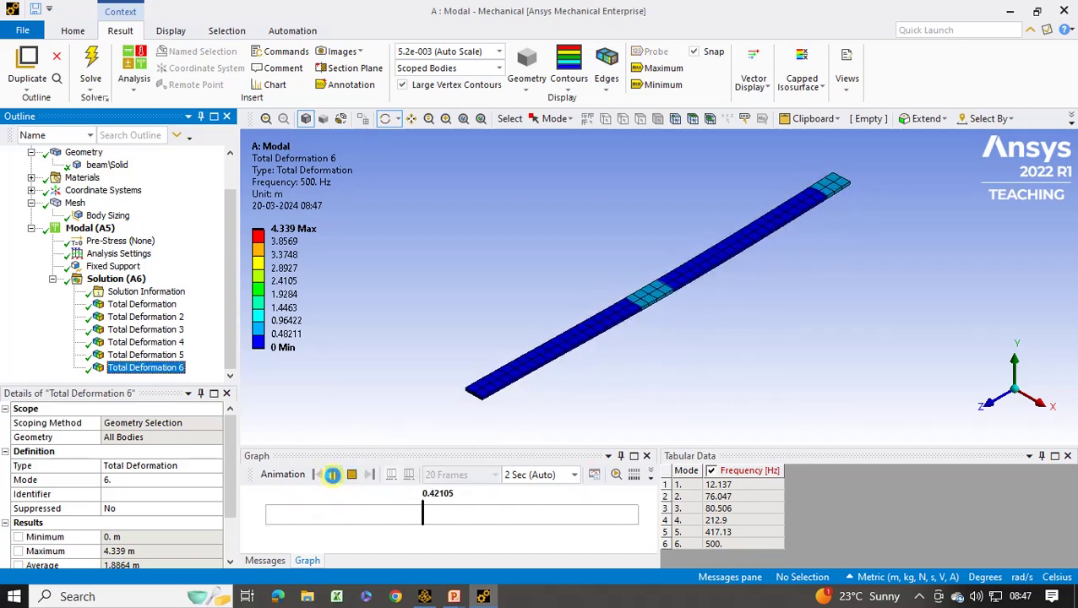
click(143, 355)
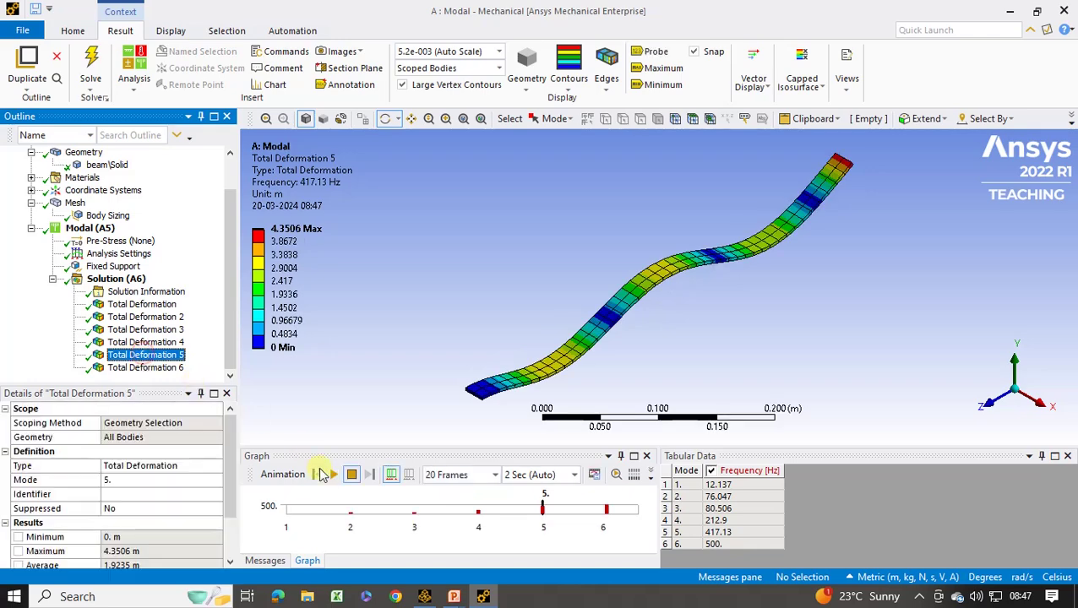
click(333, 475)
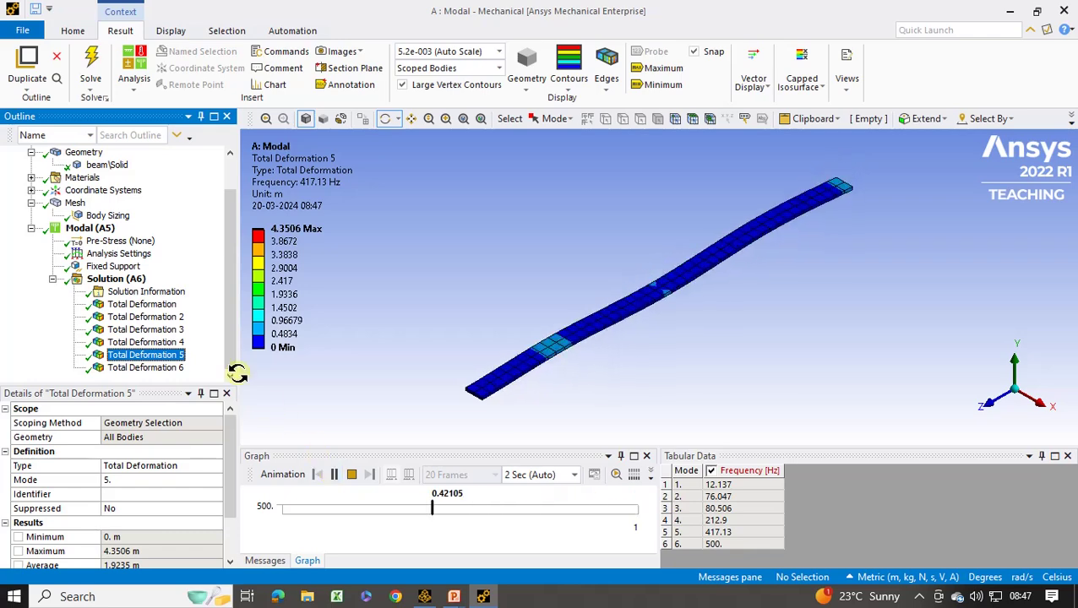
Animate modes 4, 3, 2 and 1 in turn, stop the animation, and open Solution Information
click(170, 343)
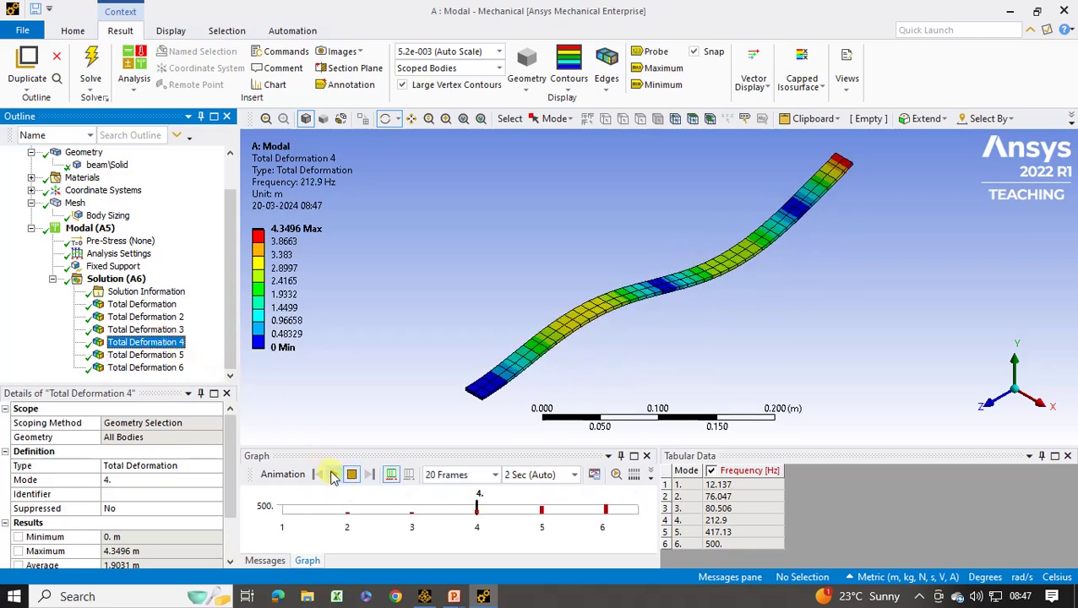
click(335, 474)
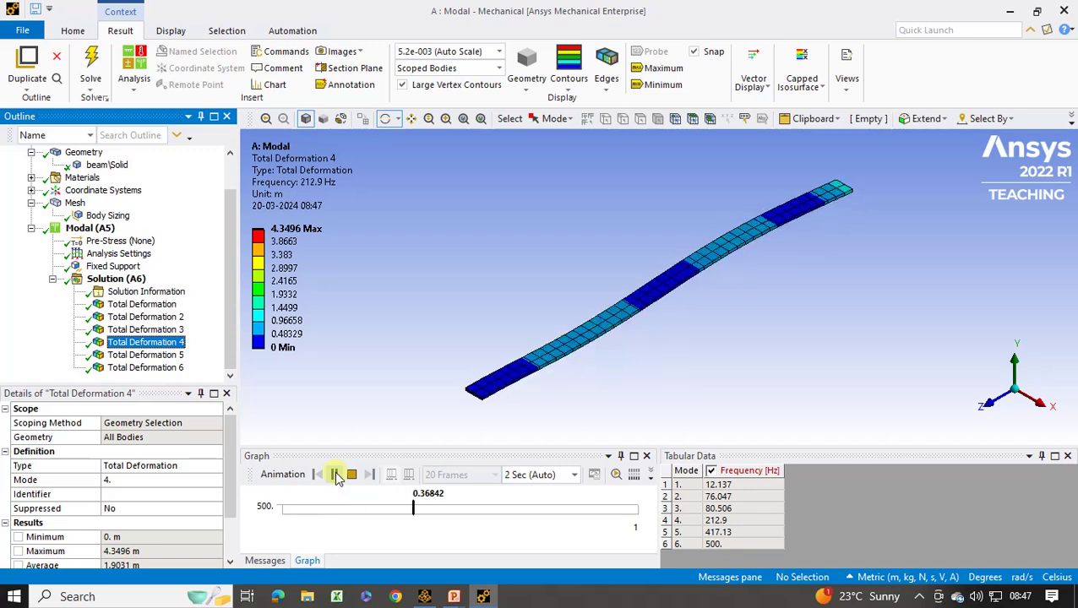
click(177, 329)
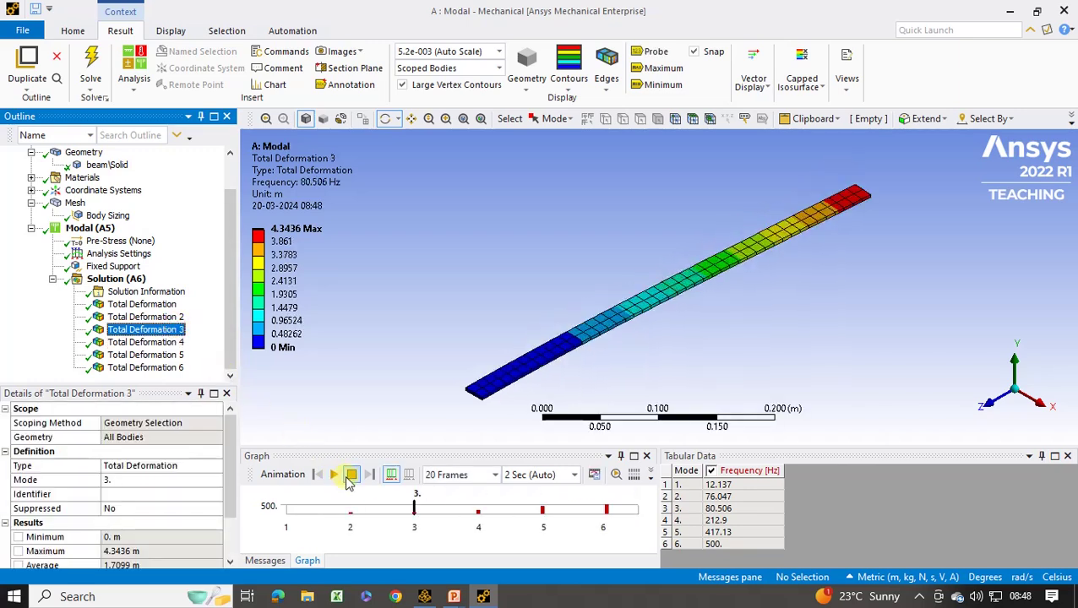
click(334, 474)
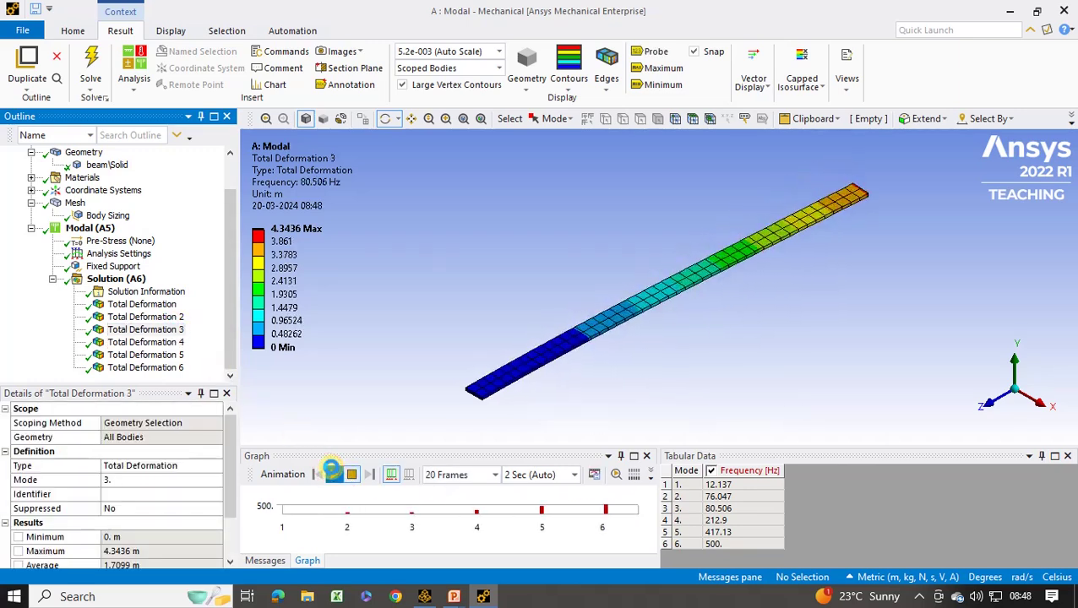
click(173, 319)
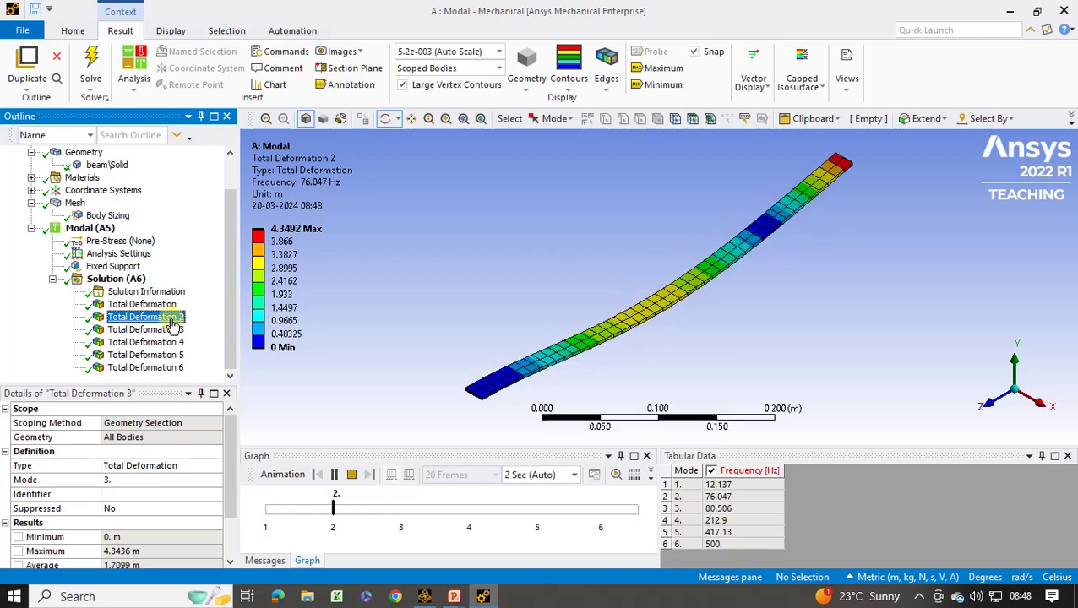
click(334, 475)
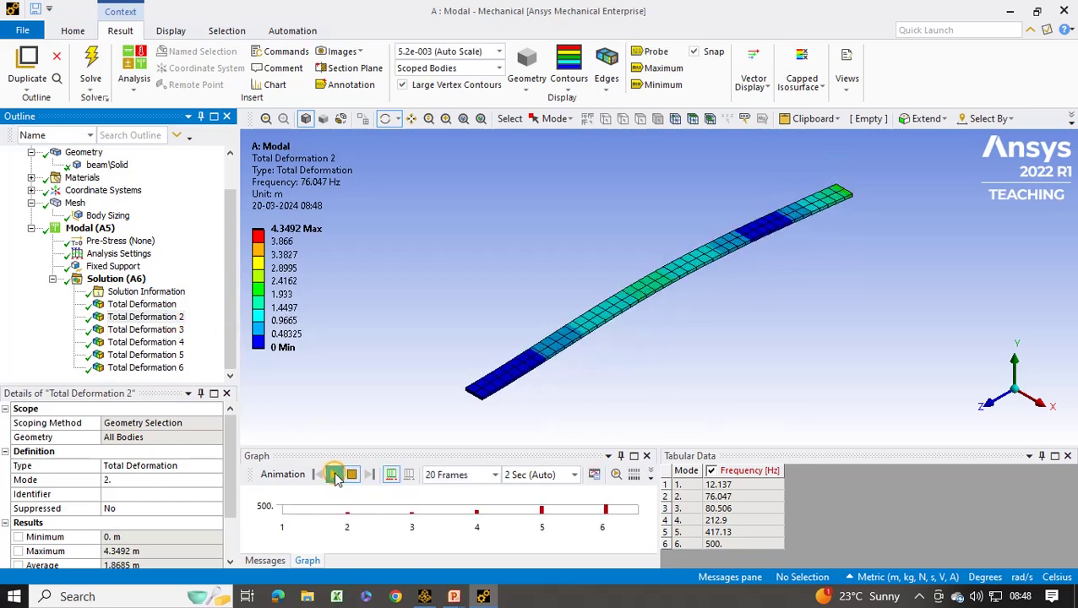
click(142, 304)
click(334, 475)
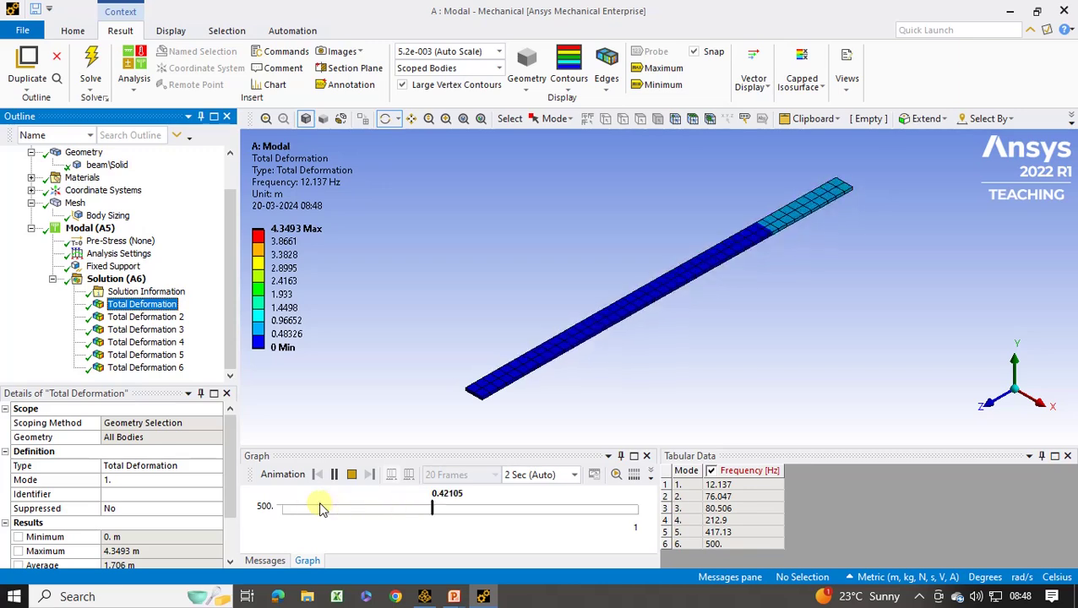
click(351, 475)
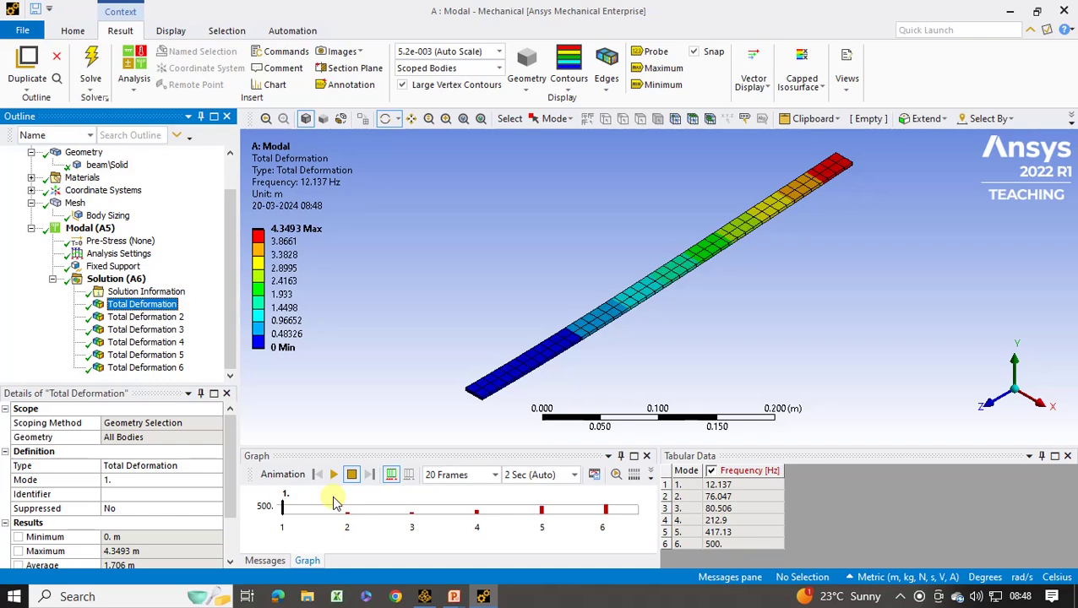
click(169, 292)
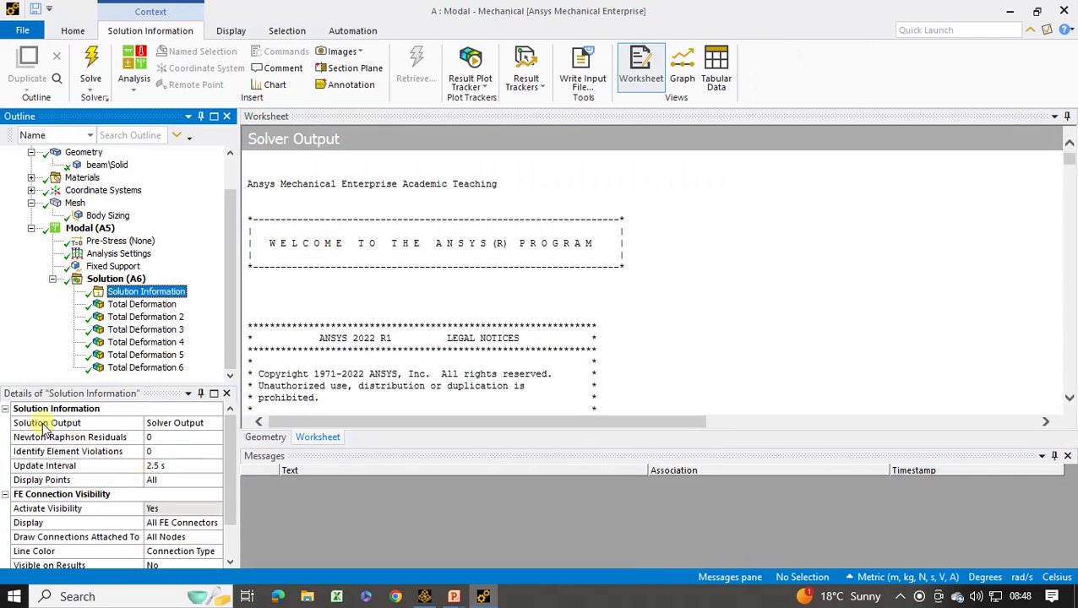
Switch the Solution Information output to Participation Factor to show the summary tables
click(202, 427)
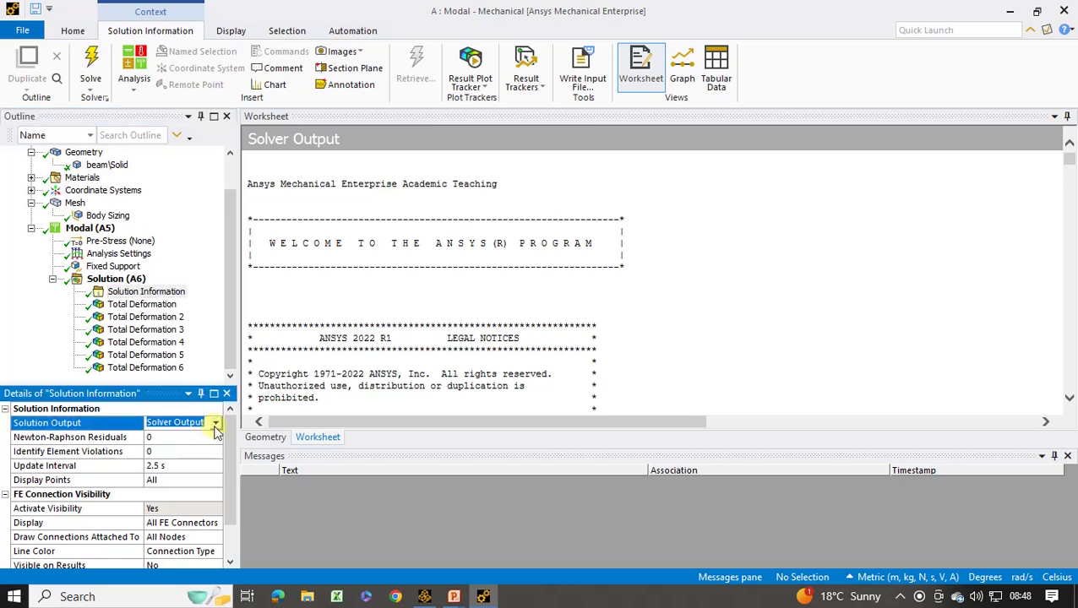
click(215, 427)
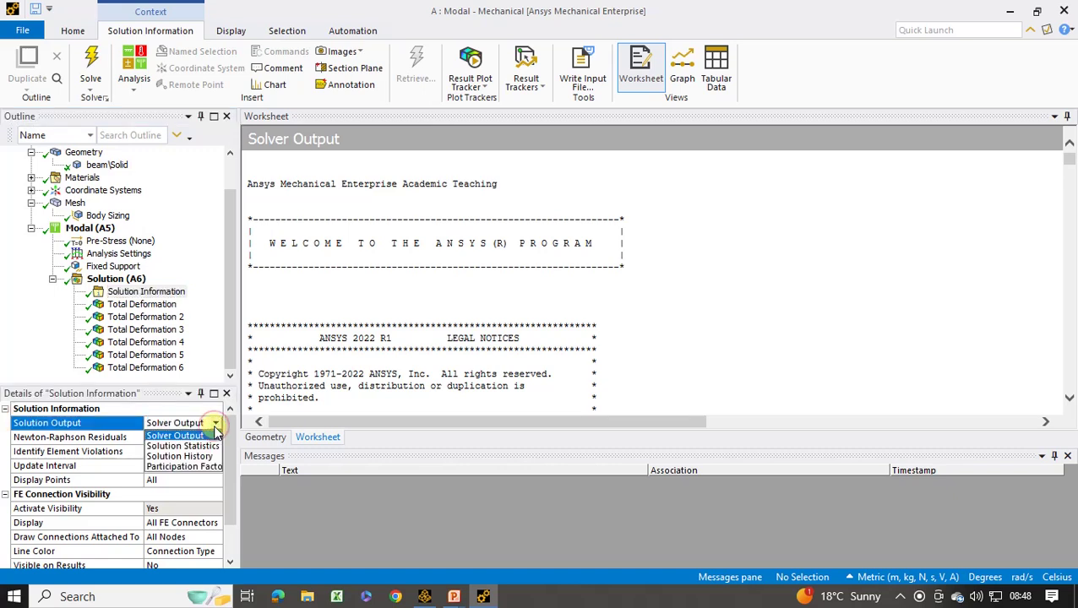
click(215, 467)
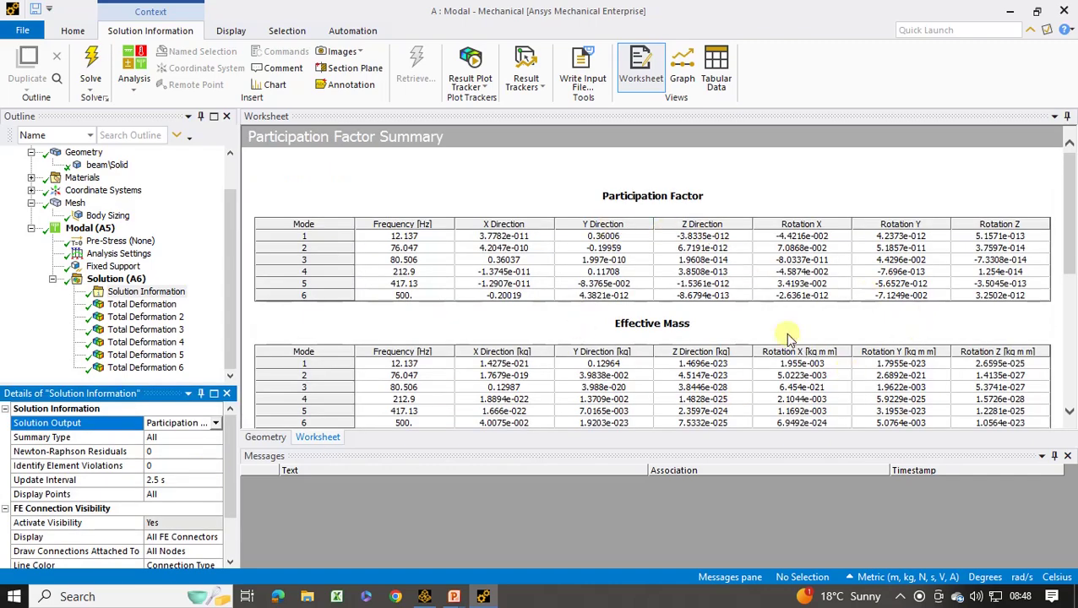
Scroll through the participation factor and effective mass tables, then reselect the 12.137 Hz Total Deformation
scroll(785, 337, down, 4)
scroll(785, 338, up, 1)
scroll(783, 332, up, 3)
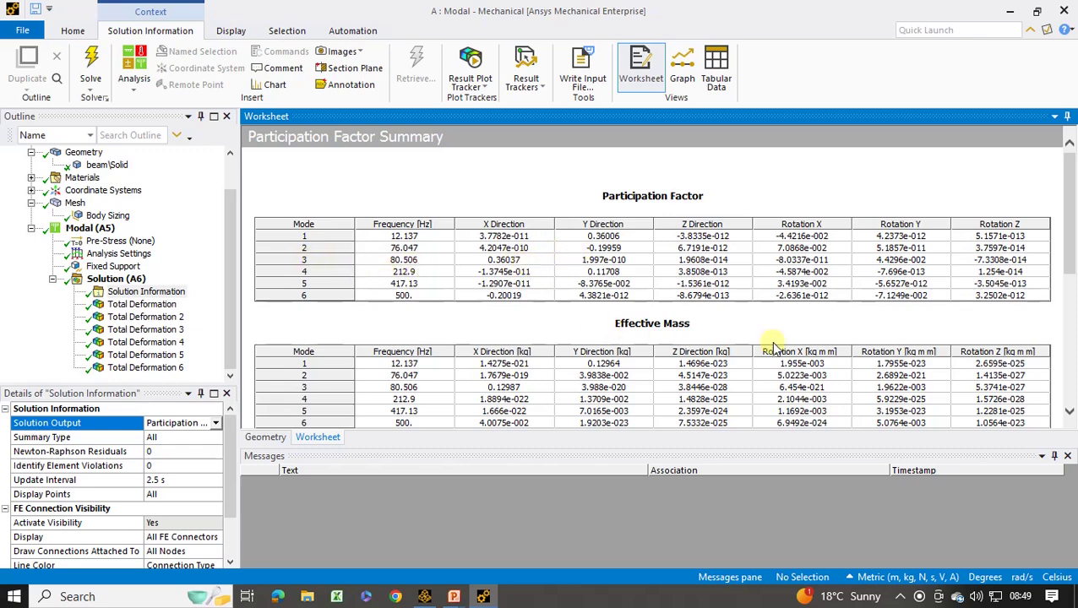
scroll(771, 348, down, 1)
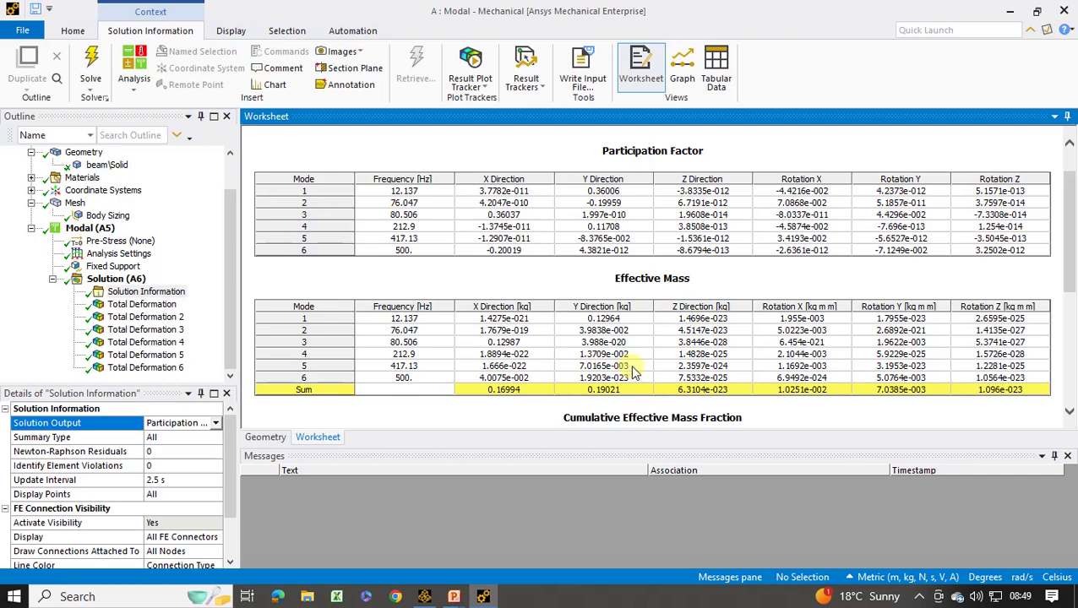
scroll(663, 344, down, 5)
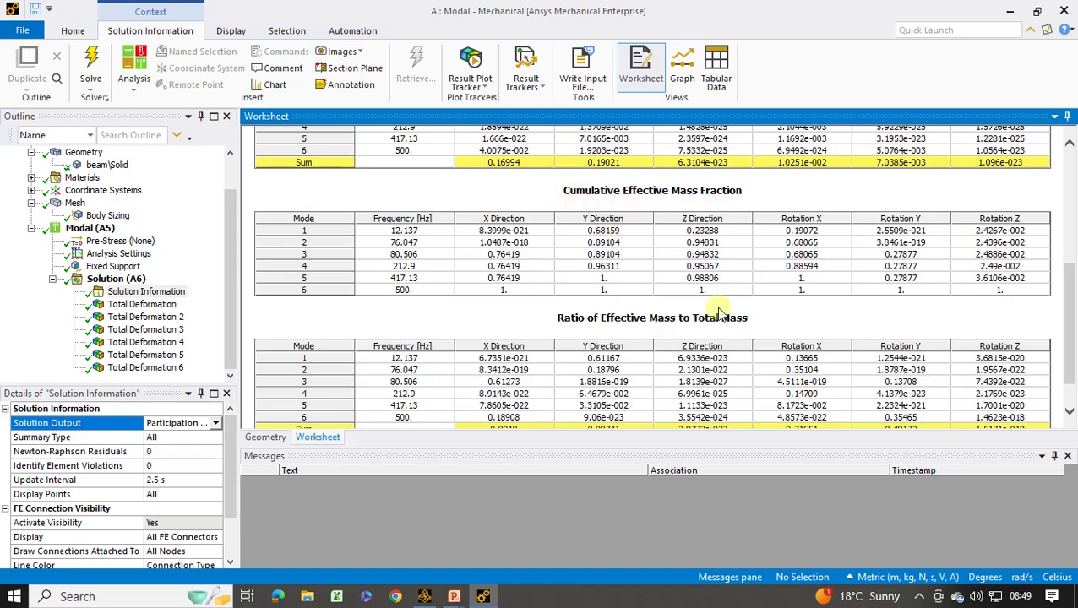
scroll(777, 329, down, 1)
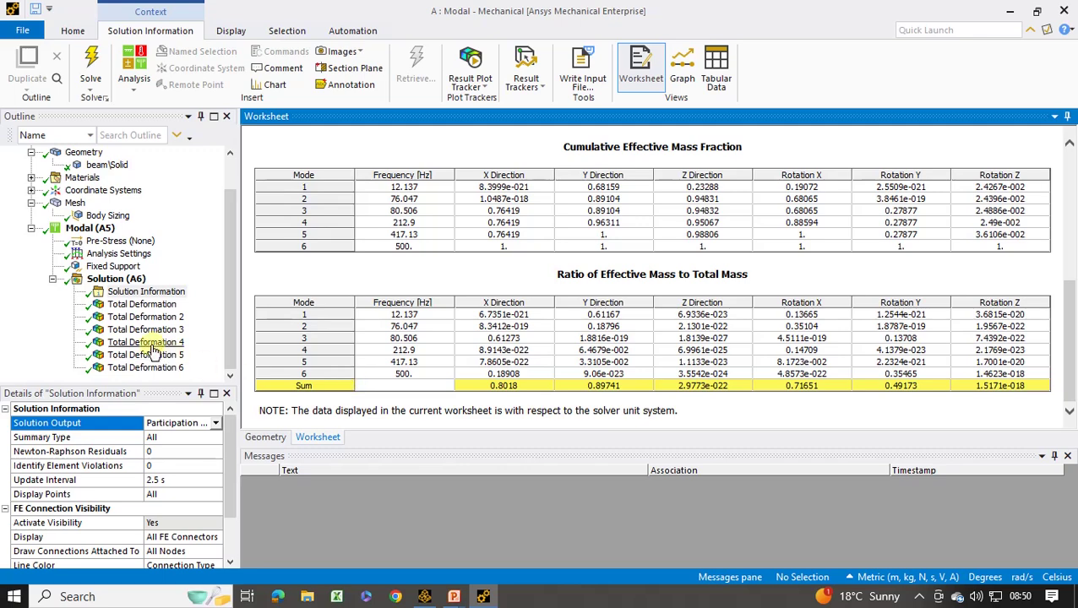
click(139, 305)
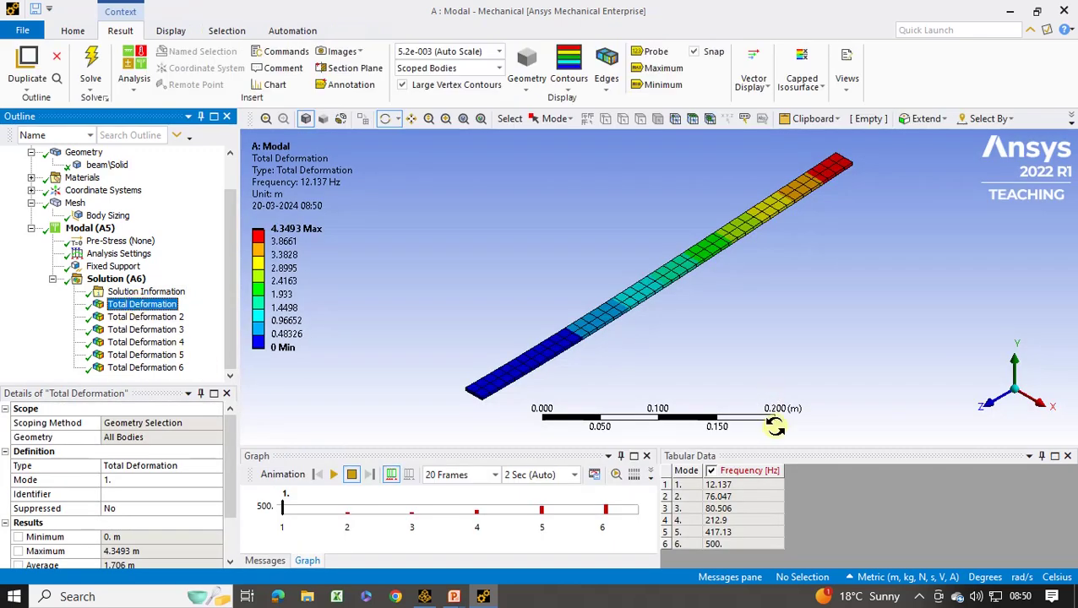